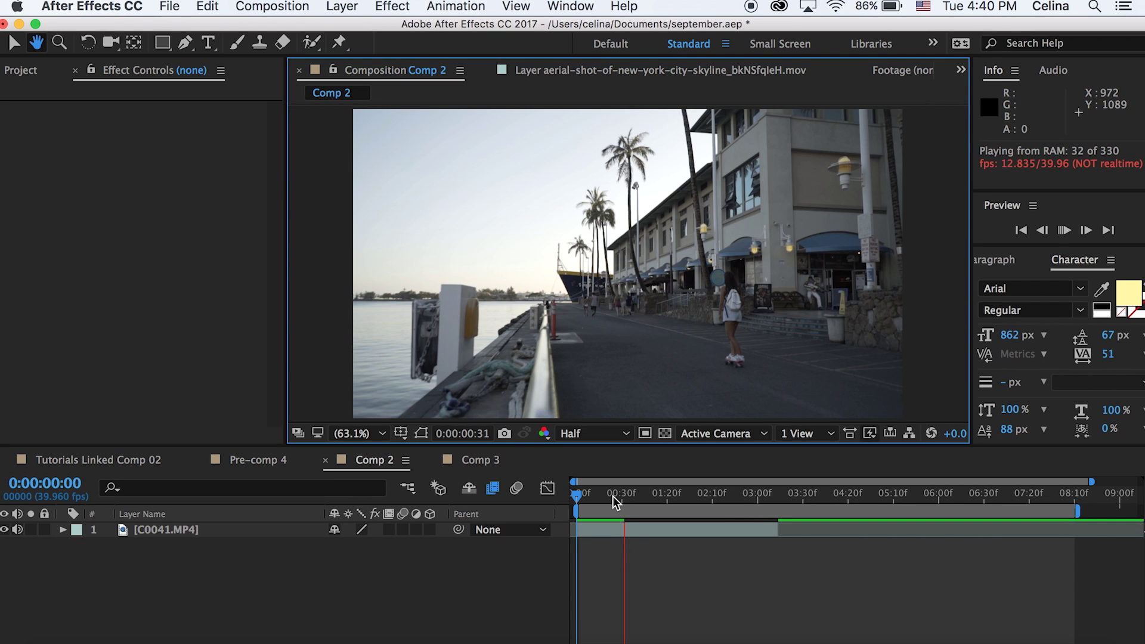
# Scrub and preview the street footage, then hide the C0041.MP4 layer to show black
pyautogui.moveTo(613, 496); pyautogui.dragTo(537, 491)
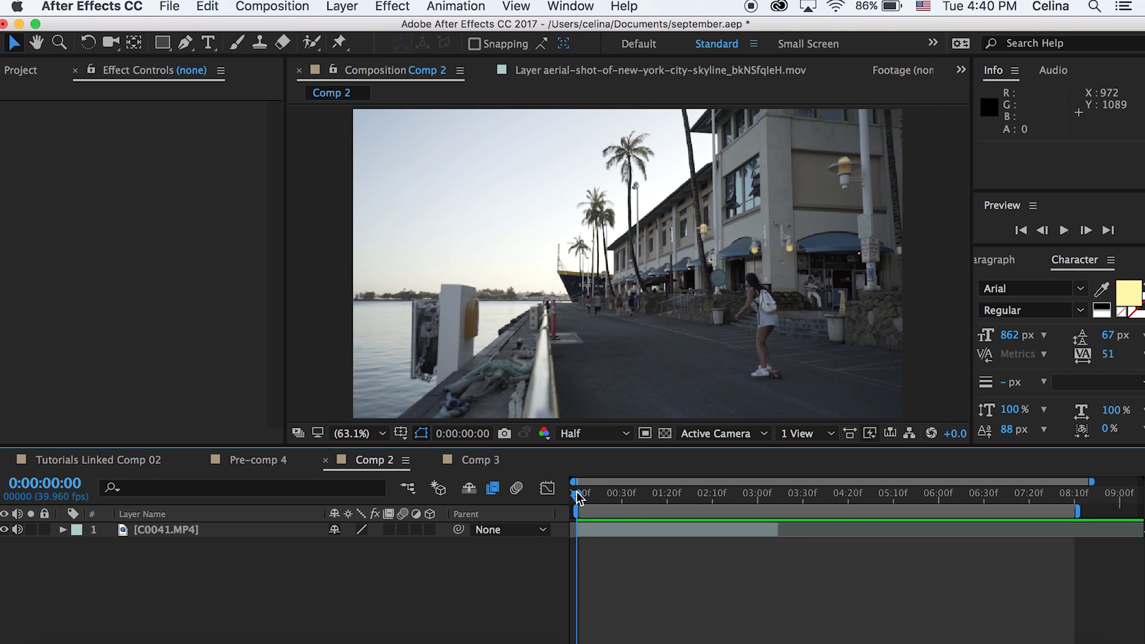
pyautogui.moveTo(577, 498)
pyautogui.mouseDown()
pyautogui.moveTo(768, 472)
pyautogui.moveTo(576, 497)
pyautogui.mouseUp()
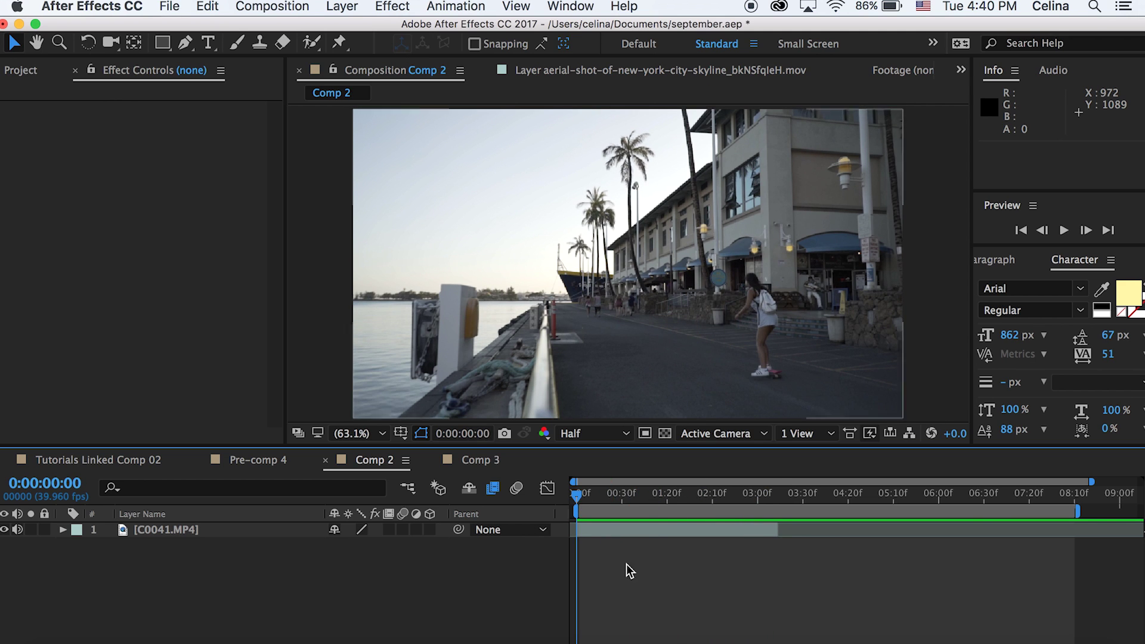
pyautogui.press('space')
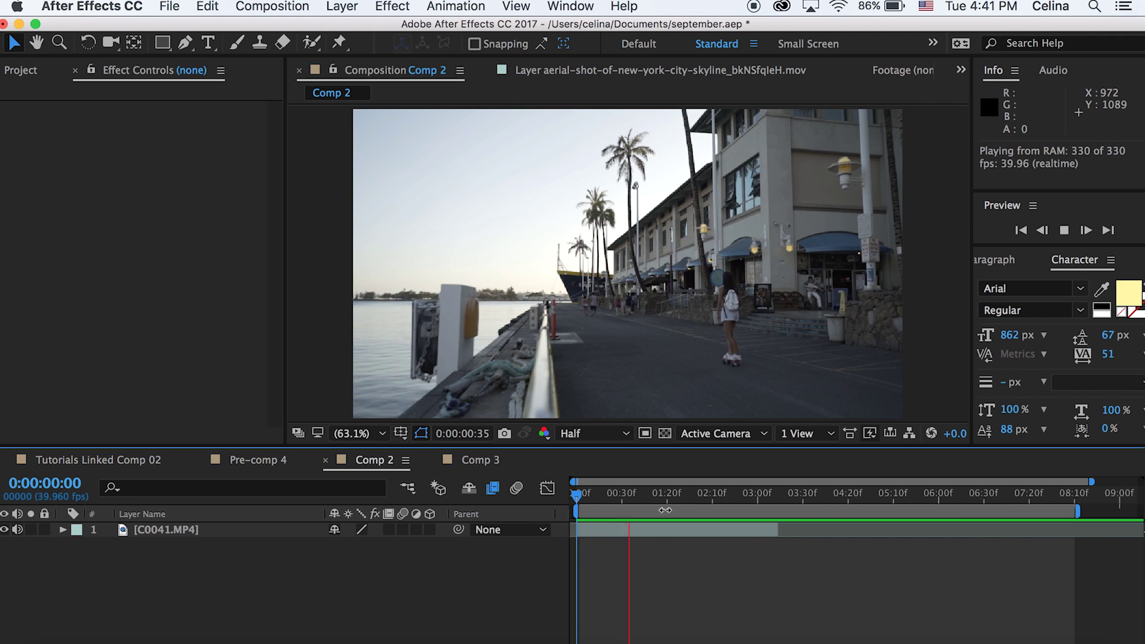
pyautogui.moveTo(631, 496); pyautogui.dragTo(550, 496)
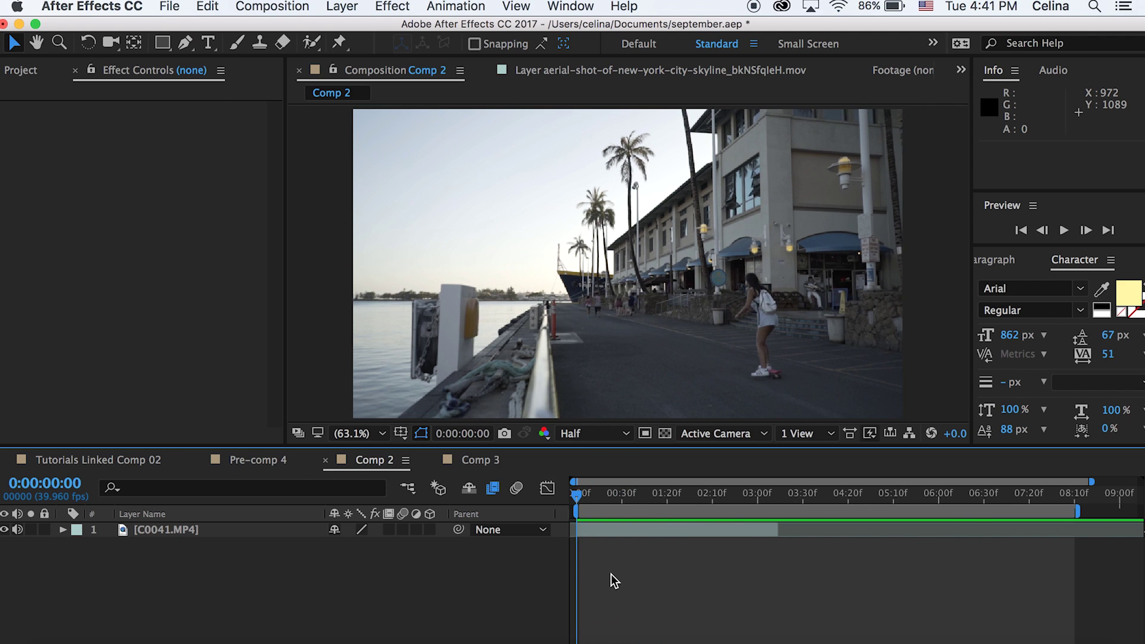
pyautogui.click(5, 530)
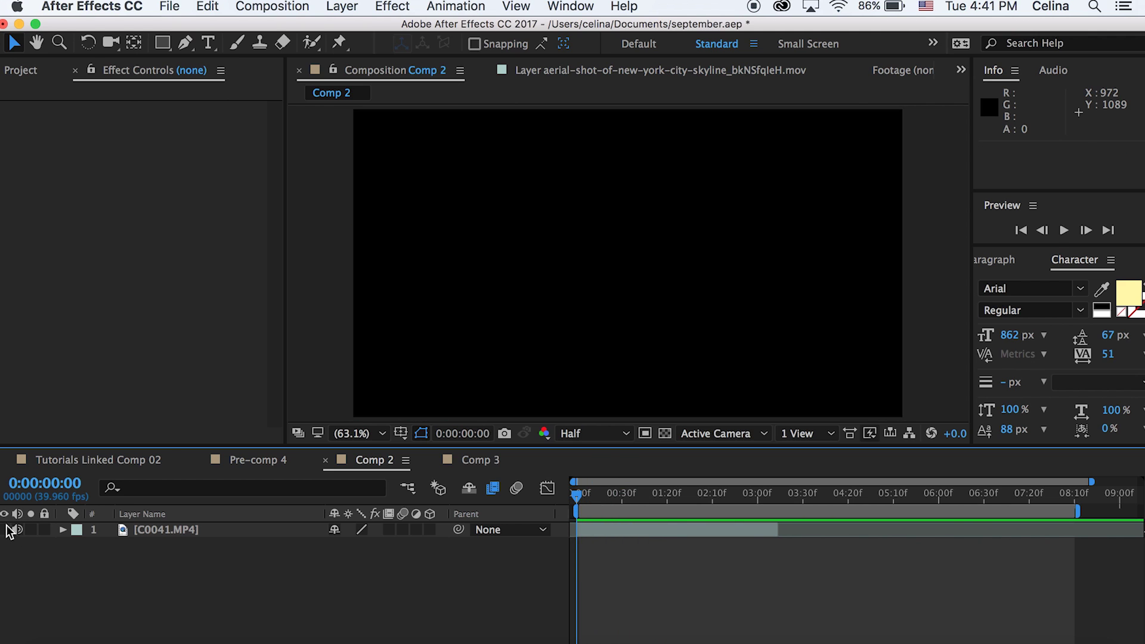
# Create a text layer containing the letter 'x' in the frame
pyautogui.click(207, 44)
pyautogui.click(475, 276)
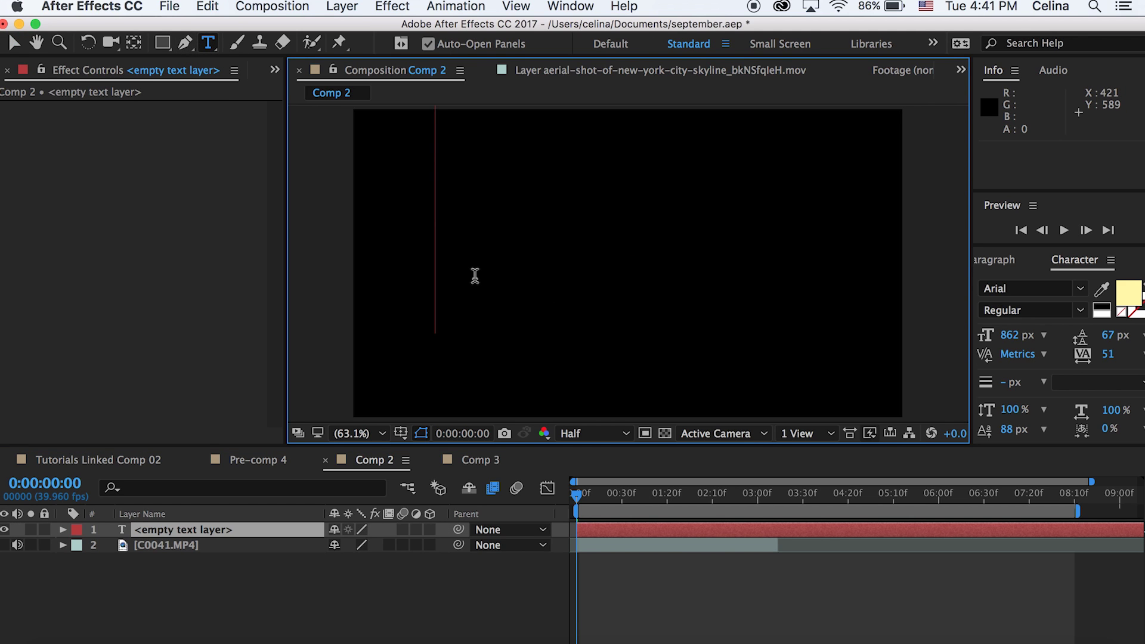
pyautogui.write('x')
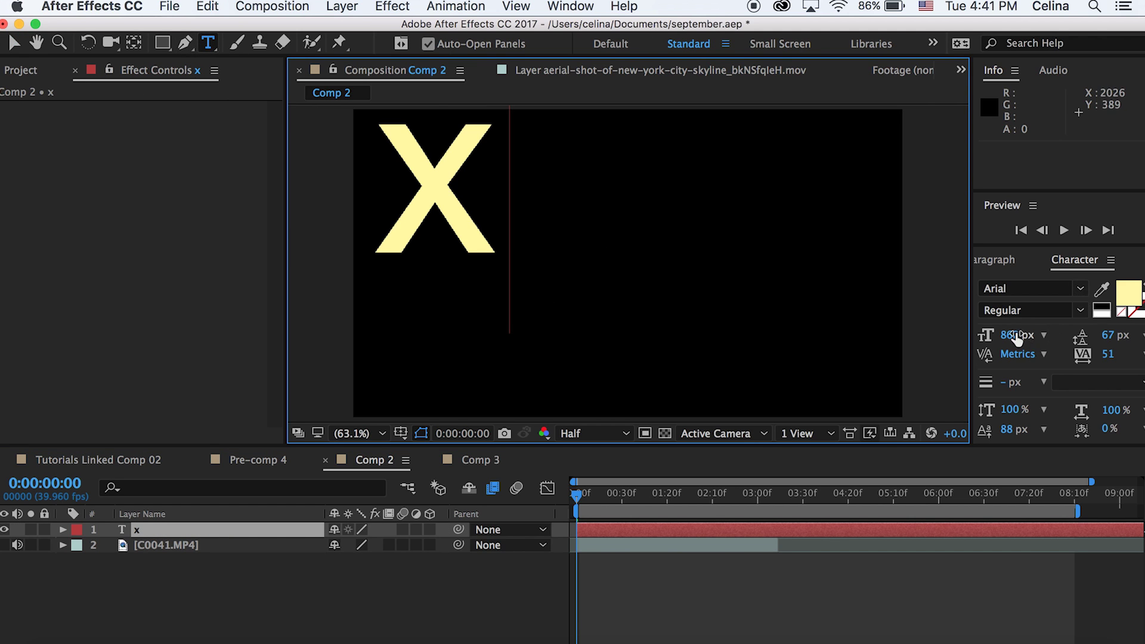
pyautogui.moveTo(345, 227); pyautogui.dragTo(864, 311)
# Set the X to 1030 px in The Next Font and move it near the frame centre
pyautogui.moveTo(1008, 335); pyautogui.dragTo(1129, 321)
pyautogui.click(1029, 292)
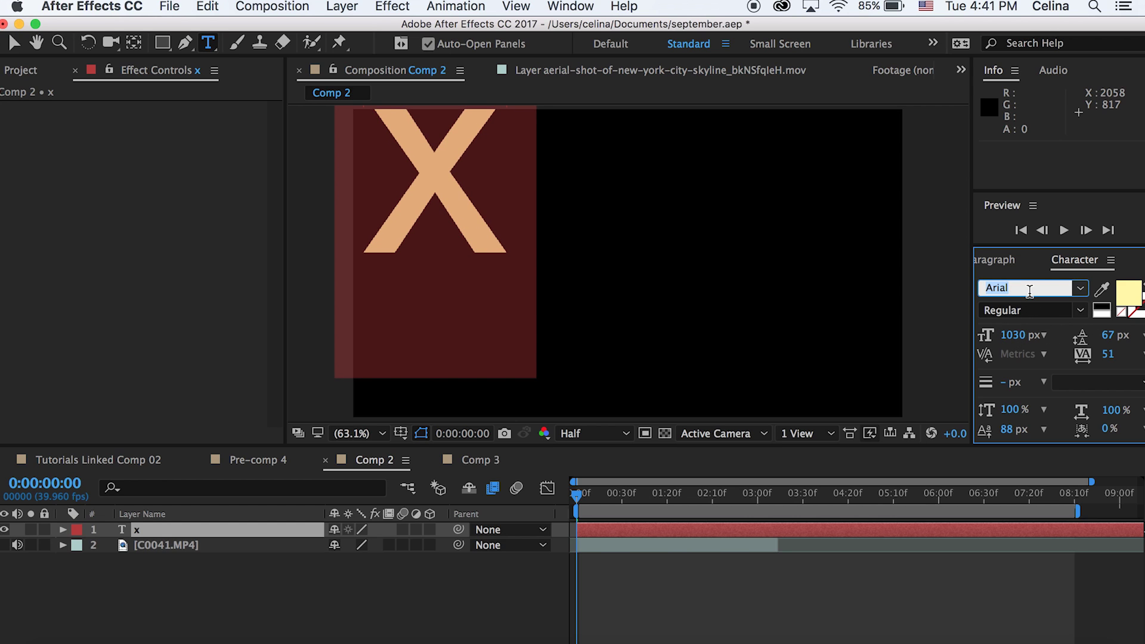
pyautogui.write('The Next Font')
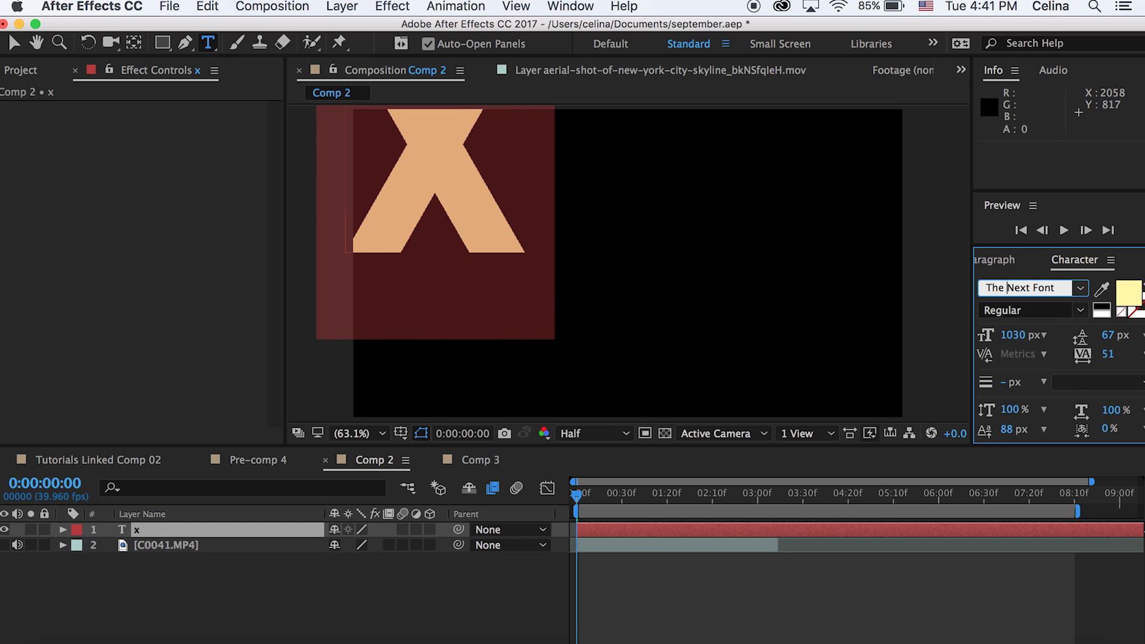
pyautogui.press('Return')
pyautogui.click(15, 43)
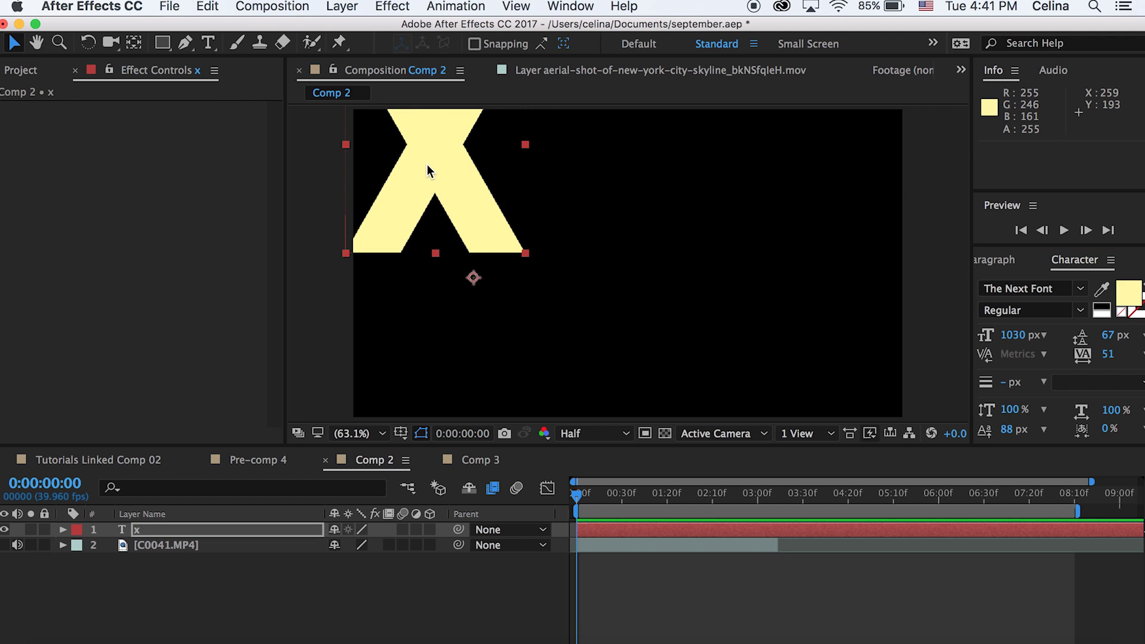
pyautogui.moveTo(427, 165); pyautogui.dragTo(490, 268)
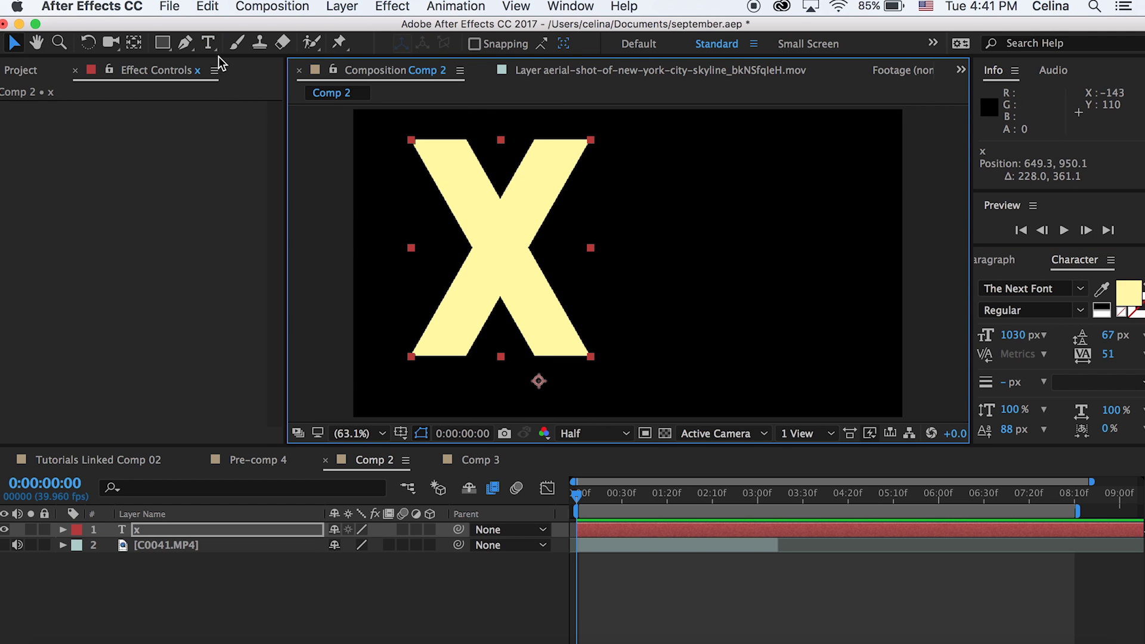
pyautogui.click(183, 44)
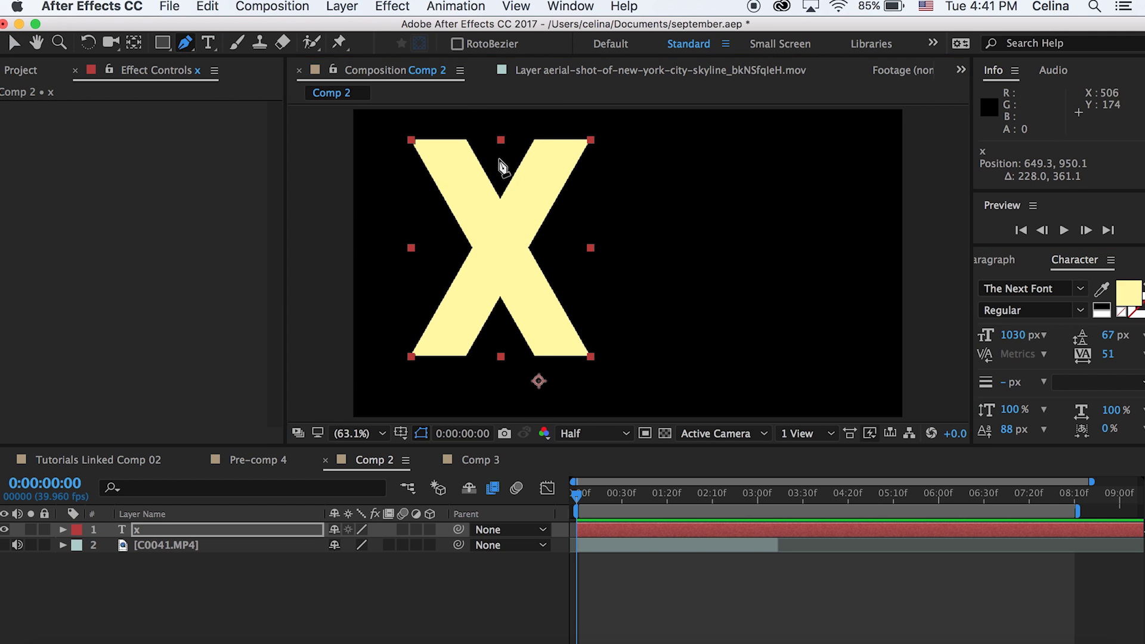
# Draw and close a five-point mask around the left half of the X
pyautogui.click(519, 120)
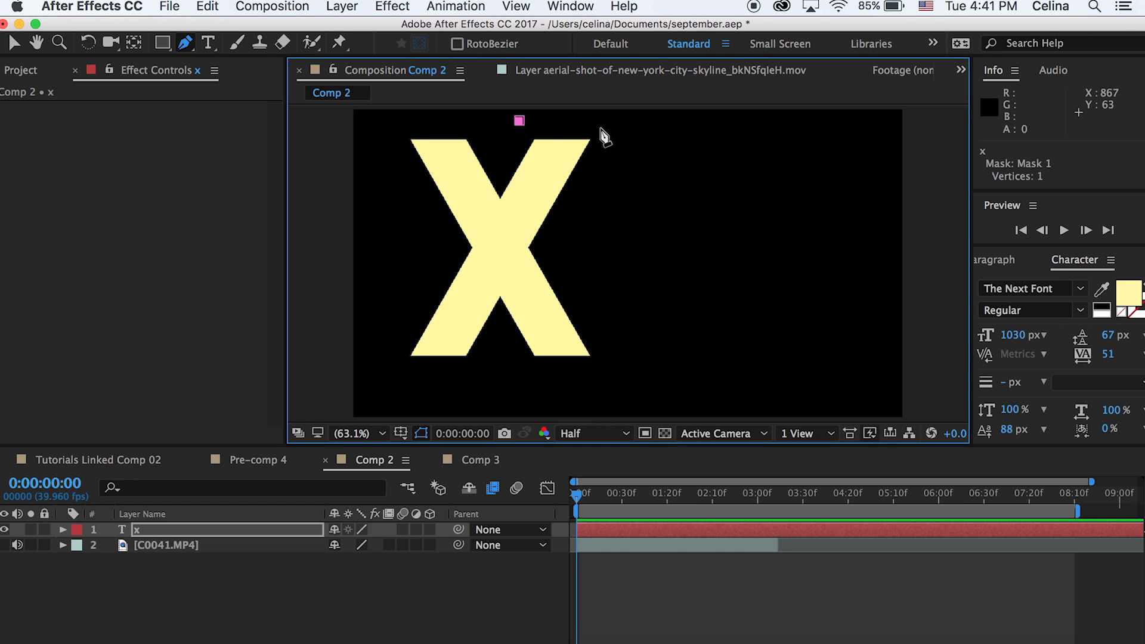
pyautogui.moveTo(520, 121); pyautogui.dragTo(540, 120)
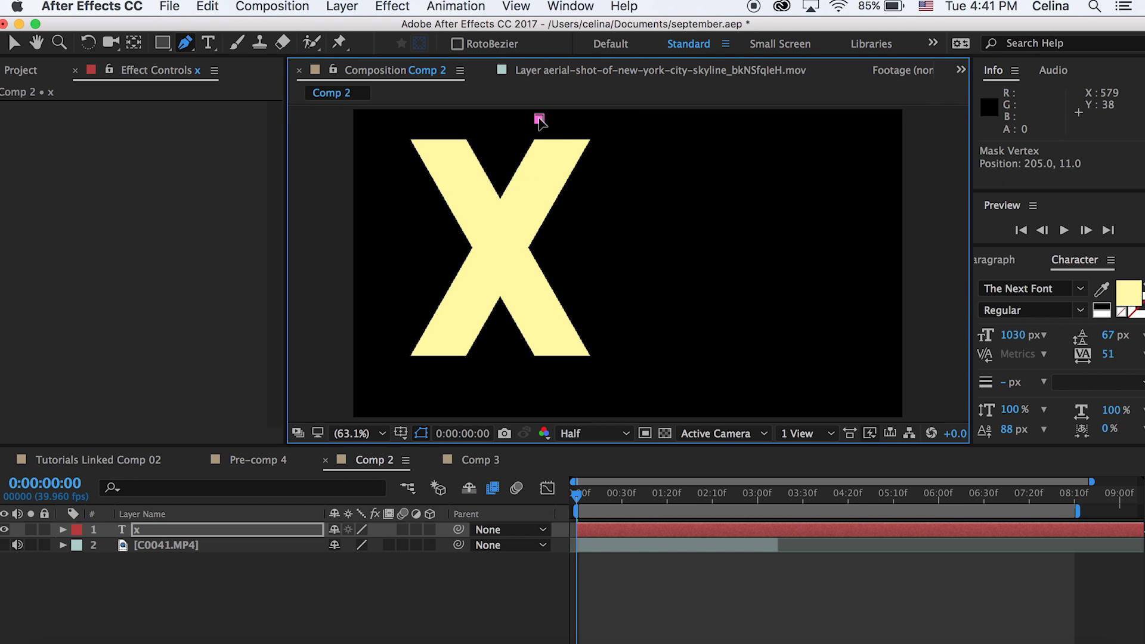
pyautogui.click(453, 263)
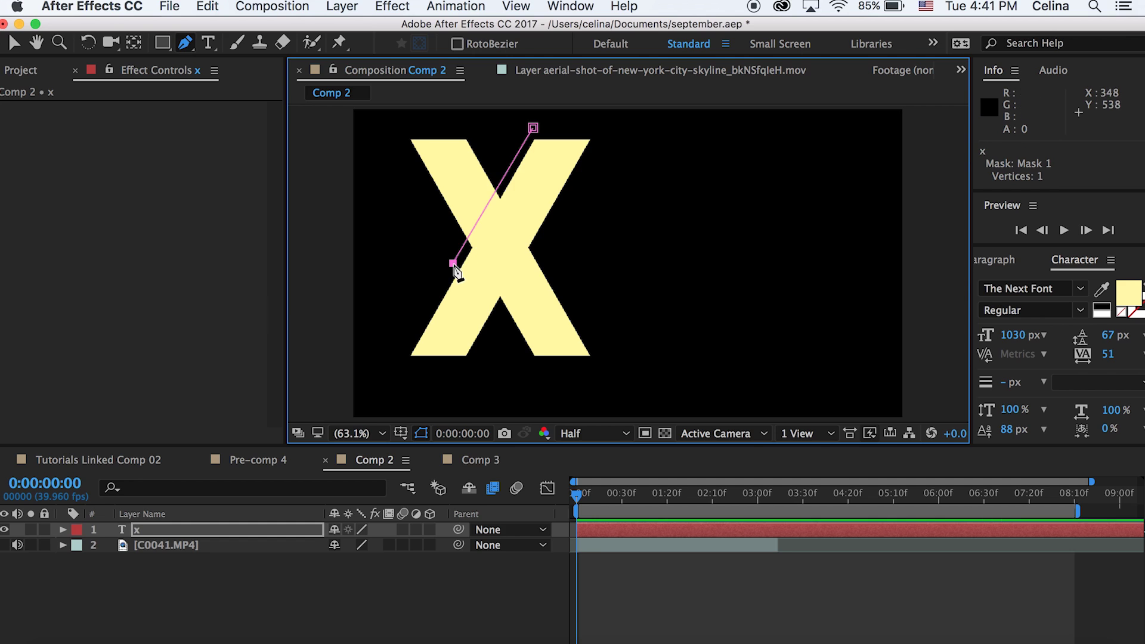
pyautogui.moveTo(453, 264); pyautogui.dragTo(470, 251)
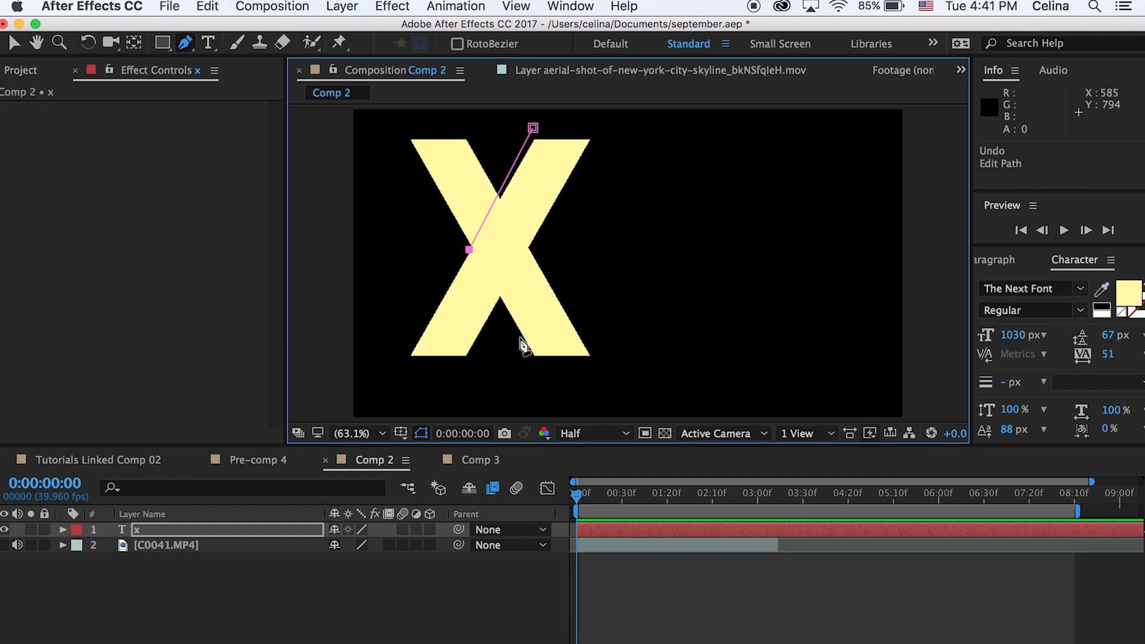
pyautogui.click(509, 319)
pyautogui.moveTo(508, 319); pyautogui.dragTo(537, 370)
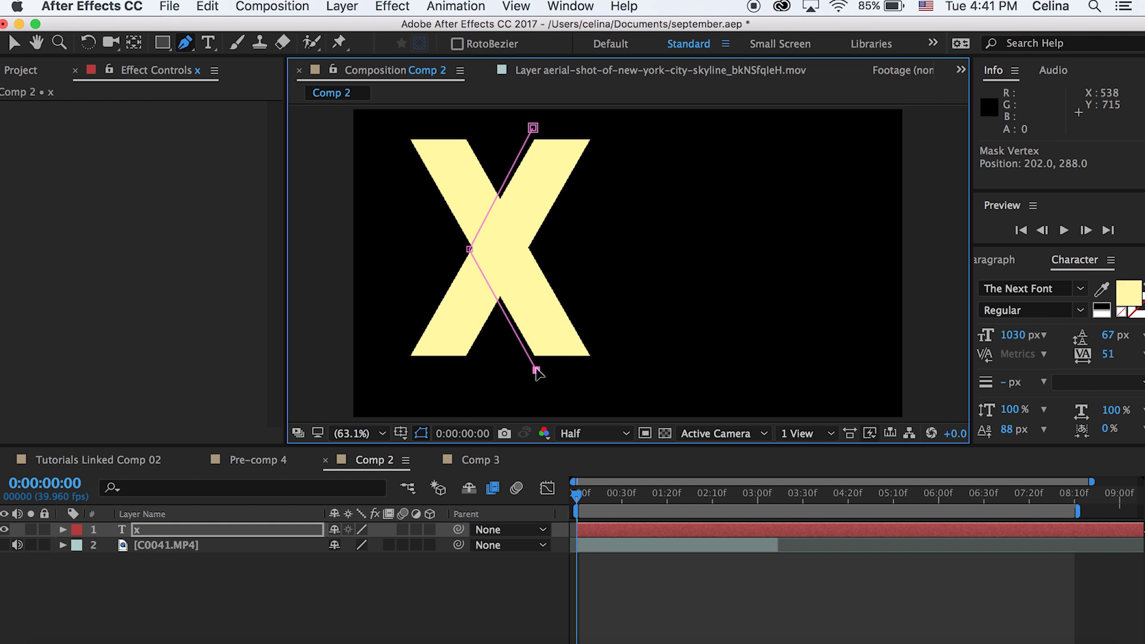
pyautogui.click(663, 363)
pyautogui.click(610, 133)
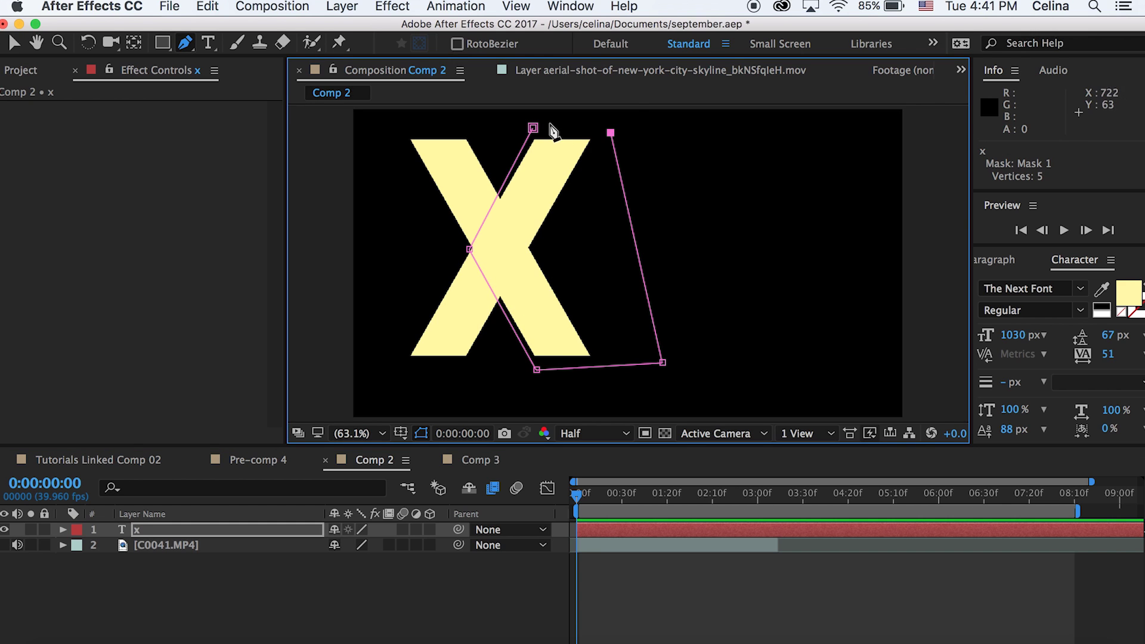
pyautogui.click(532, 128)
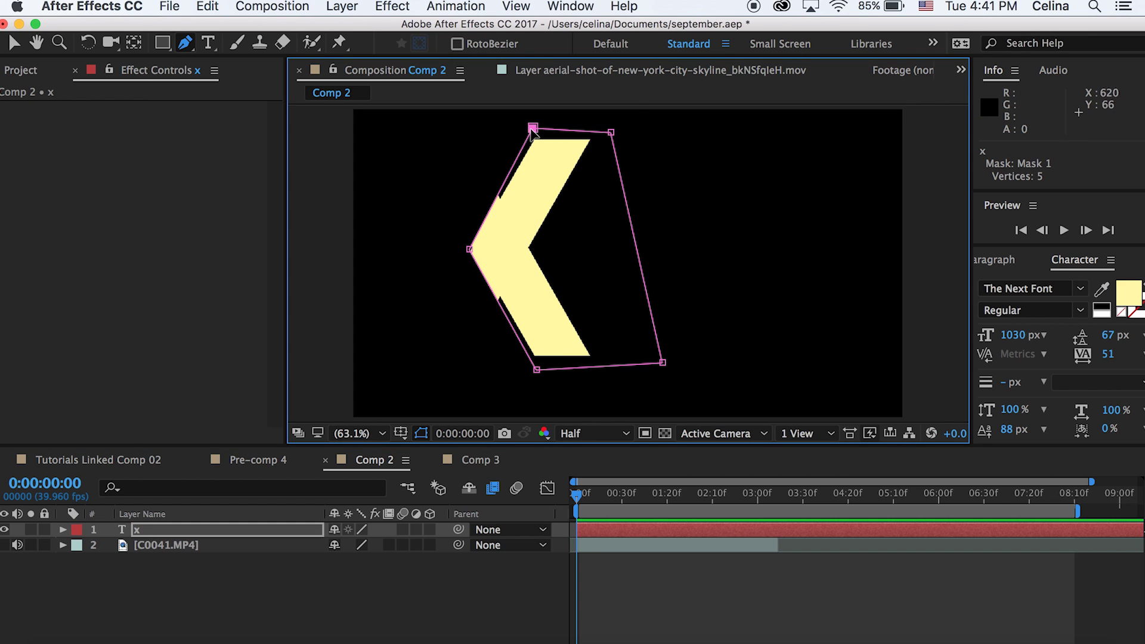
# Fine-tune the chevron mask's top and left vertices
pyautogui.moveTo(532, 128); pyautogui.dragTo(543, 121)
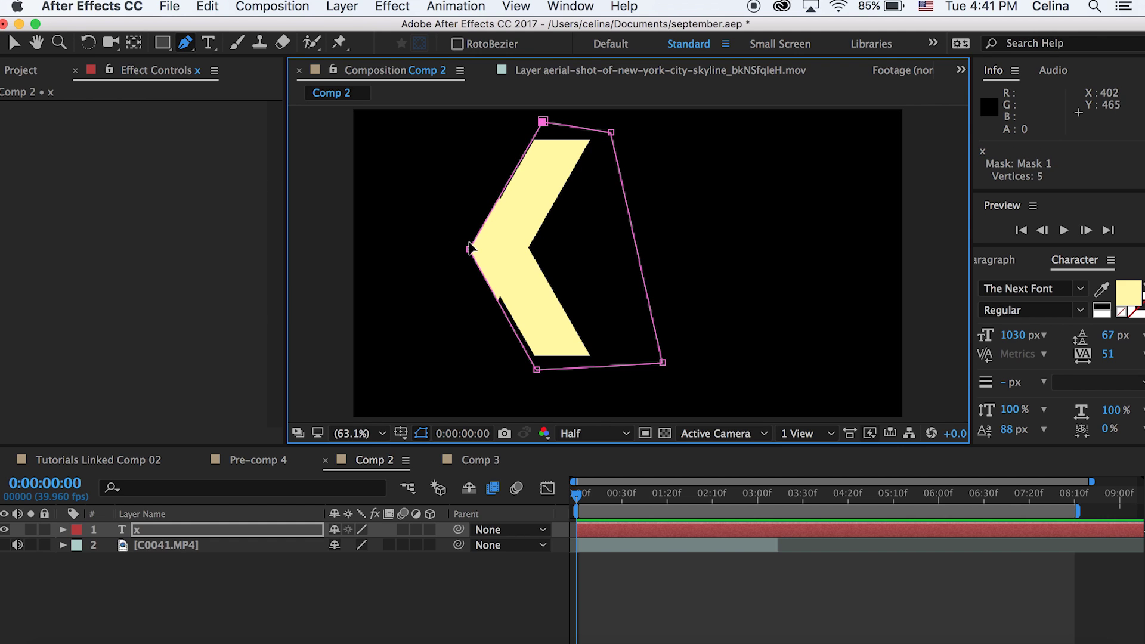
pyautogui.moveTo(469, 249); pyautogui.dragTo(477, 245)
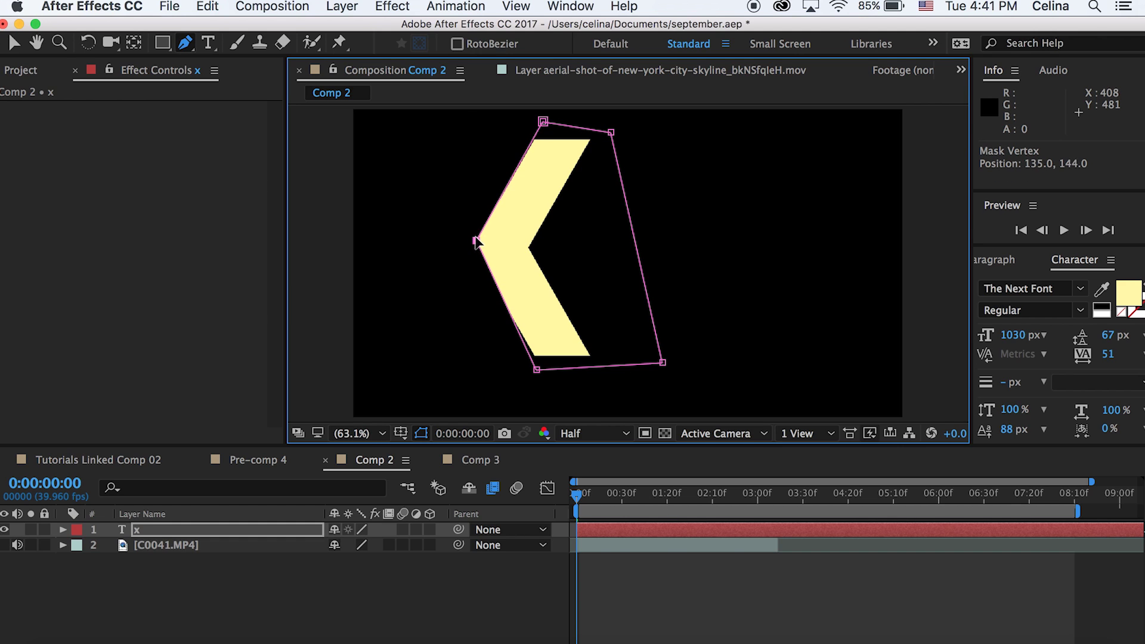
pyautogui.click(607, 404)
# Undo the stray mask and keyframe the chevron's opacity at 0% at the start
pyautogui.press('v')
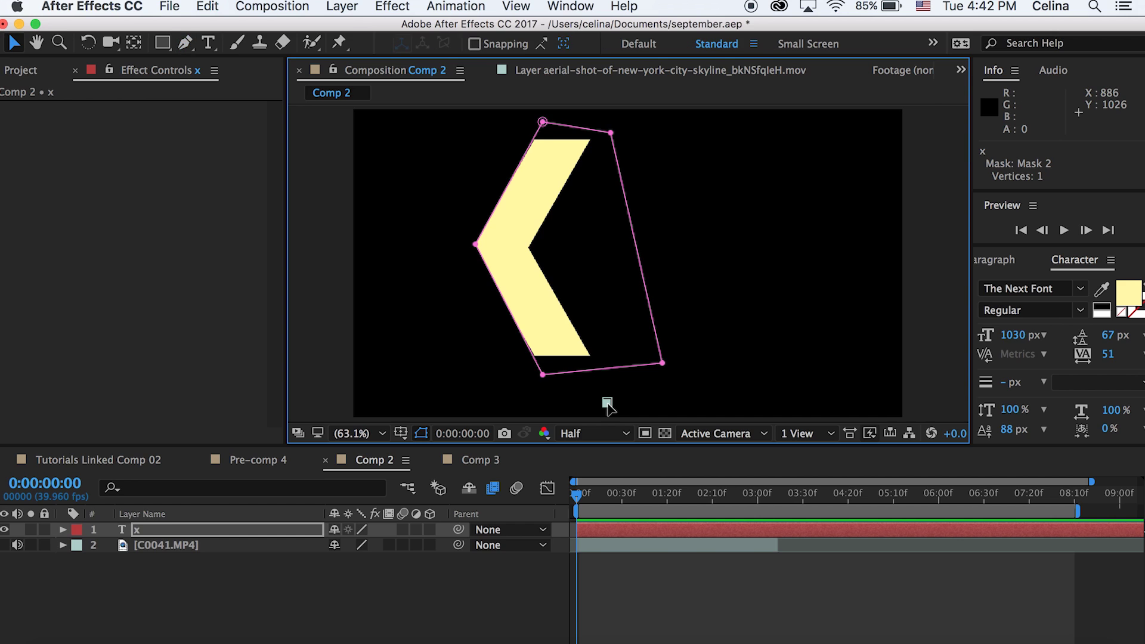
pyautogui.press('cmd+z')
pyautogui.click(620, 570)
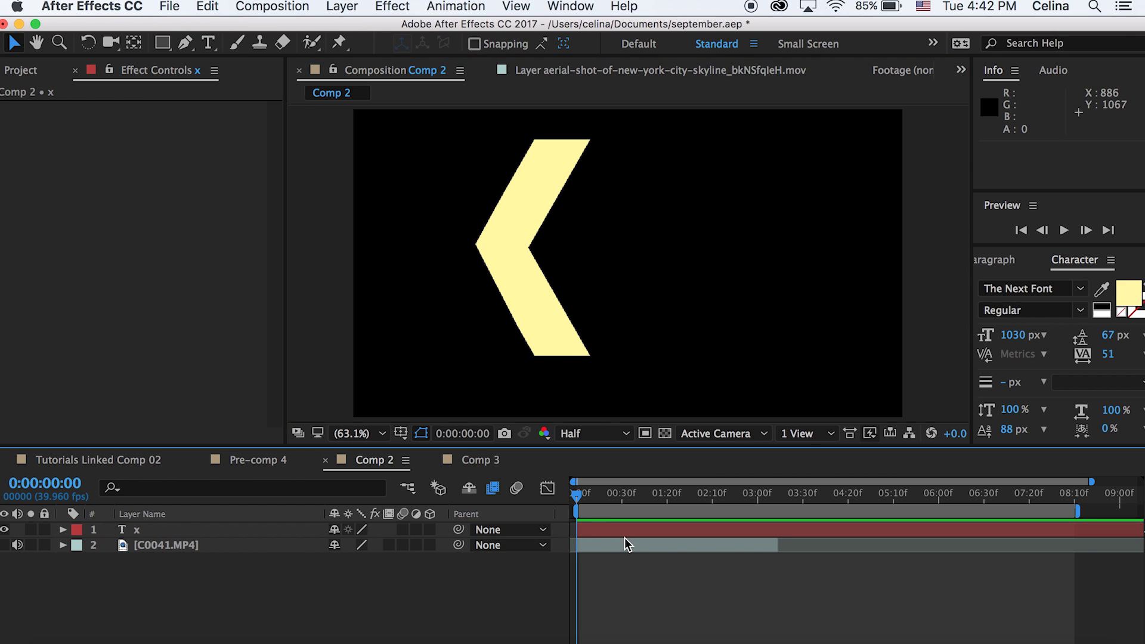
pyautogui.click(601, 528)
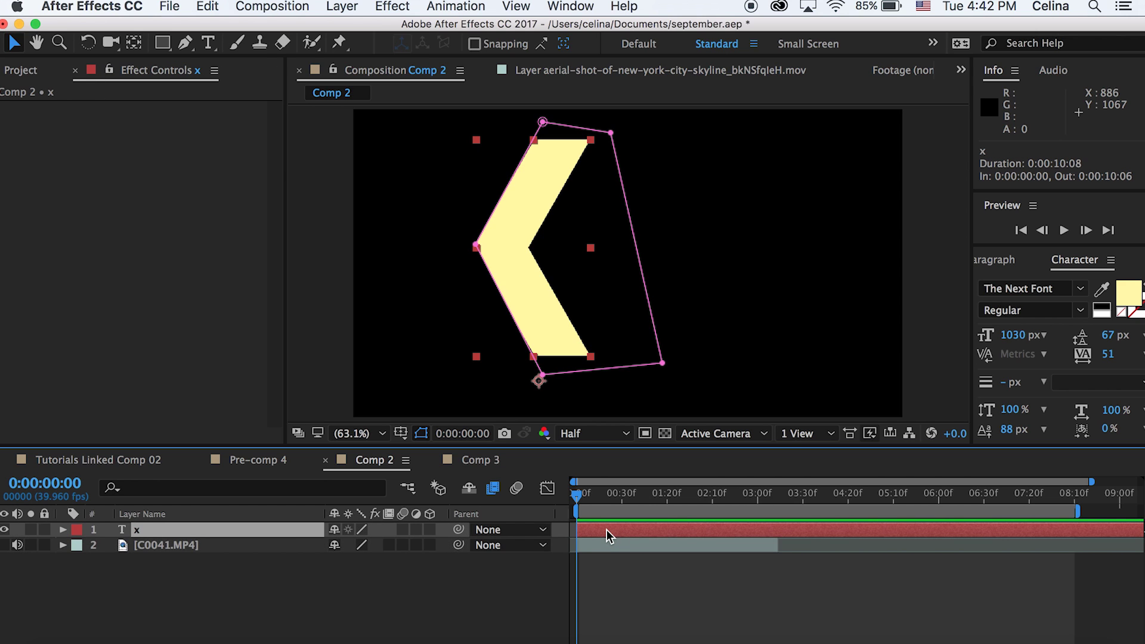
pyautogui.press('t')
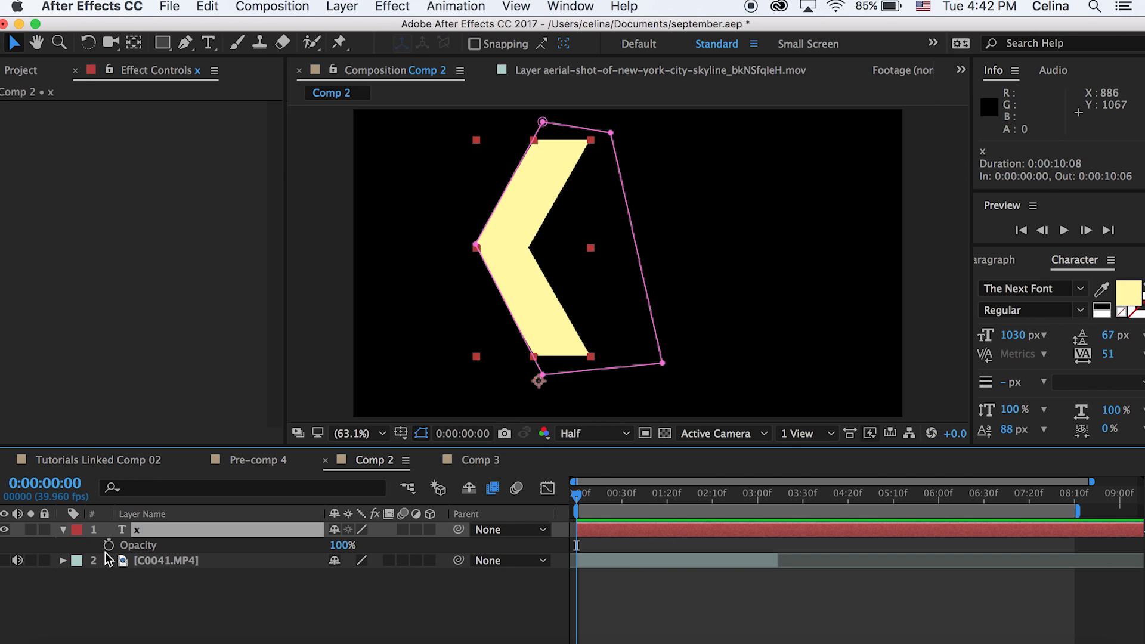
pyautogui.moveTo(343, 546); pyautogui.dragTo(298, 547)
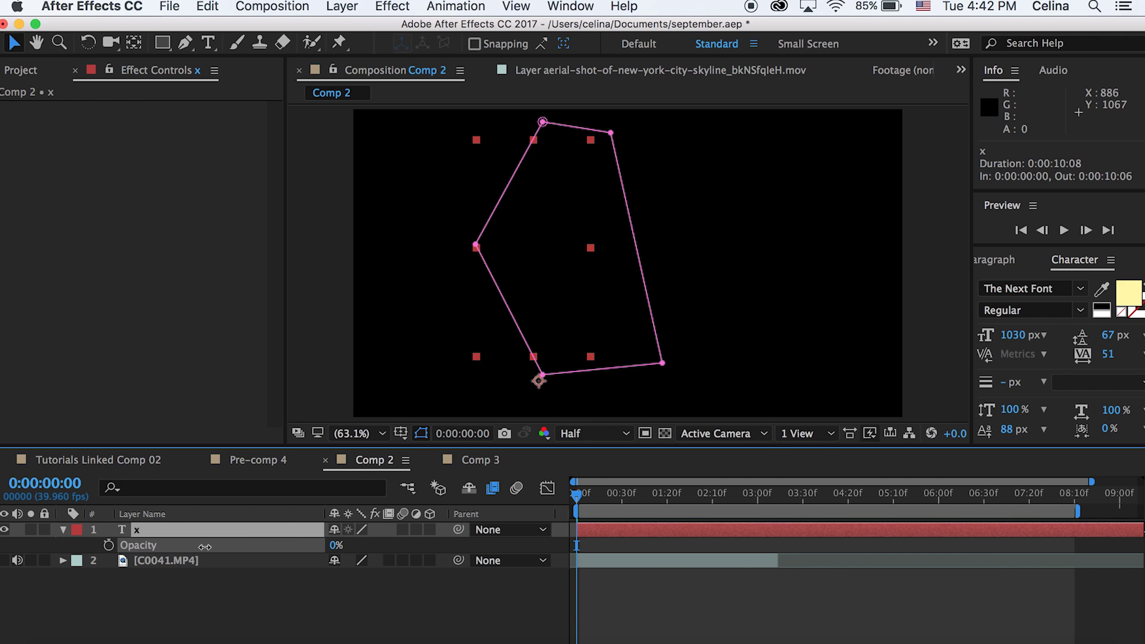
pyautogui.click(109, 546)
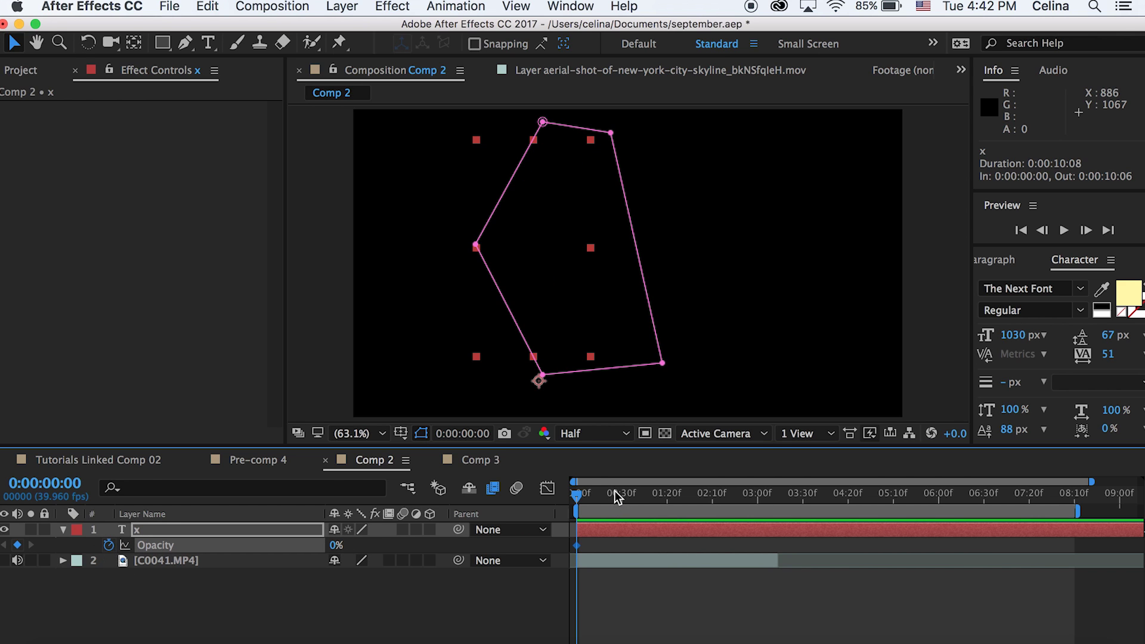
# Keyframe opacity at 100% on frame 10 and 0% on frame 25, then preview
pyautogui.moveTo(617, 497); pyautogui.dragTo(599, 497)
pyautogui.moveTo(1092, 481); pyautogui.dragTo(634, 481)
pyautogui.click(719, 501)
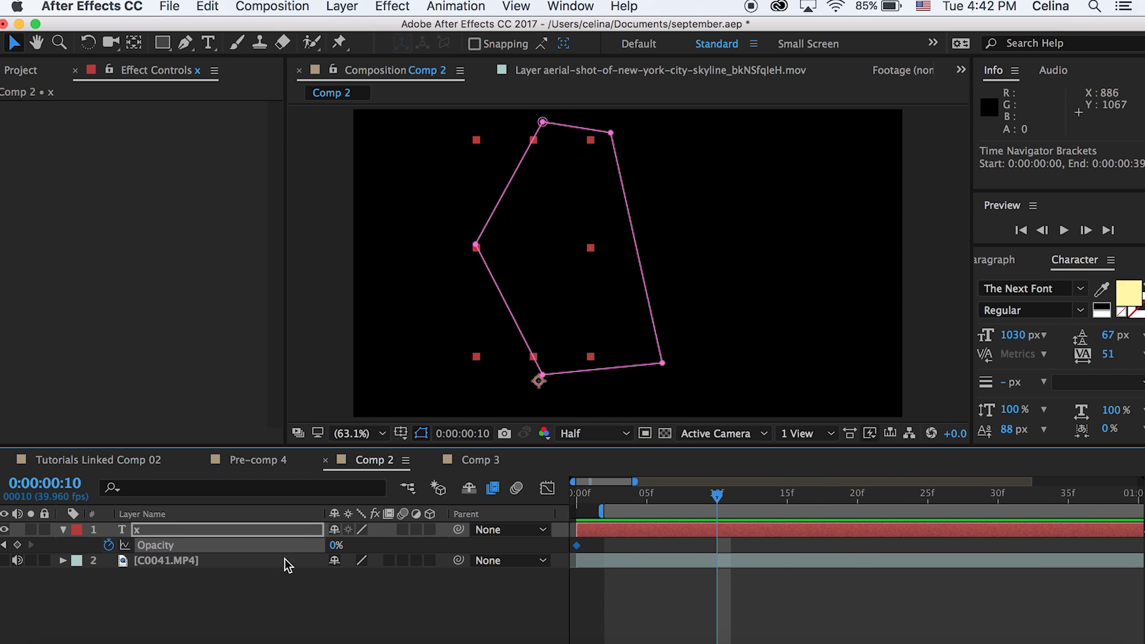
pyautogui.moveTo(336, 547); pyautogui.dragTo(537, 531)
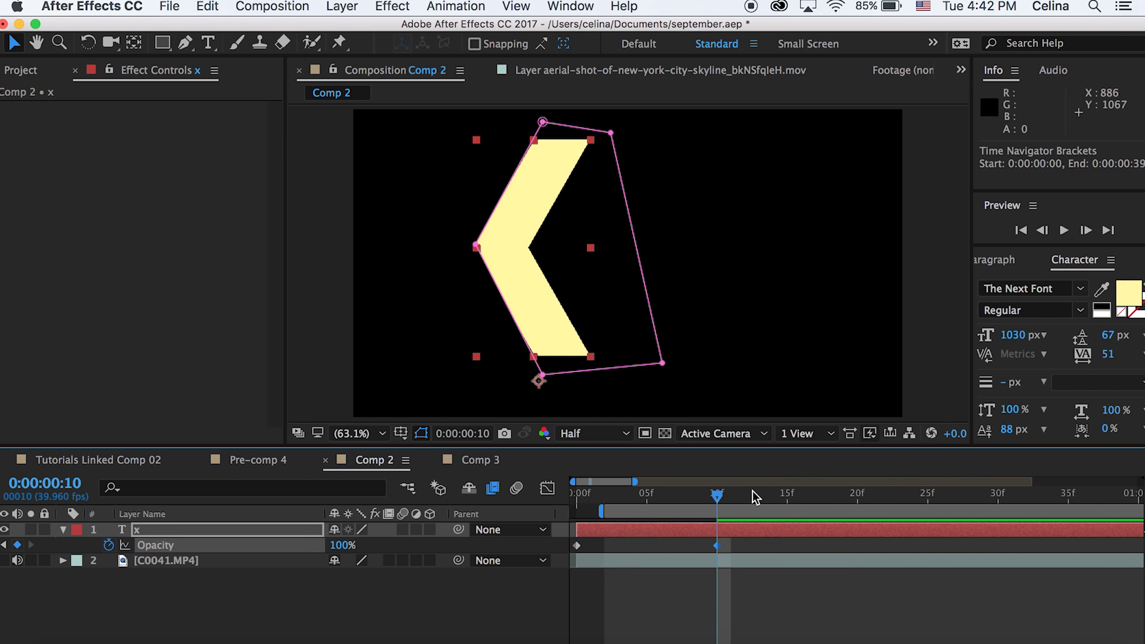
pyautogui.moveTo(725, 497); pyautogui.dragTo(931, 496)
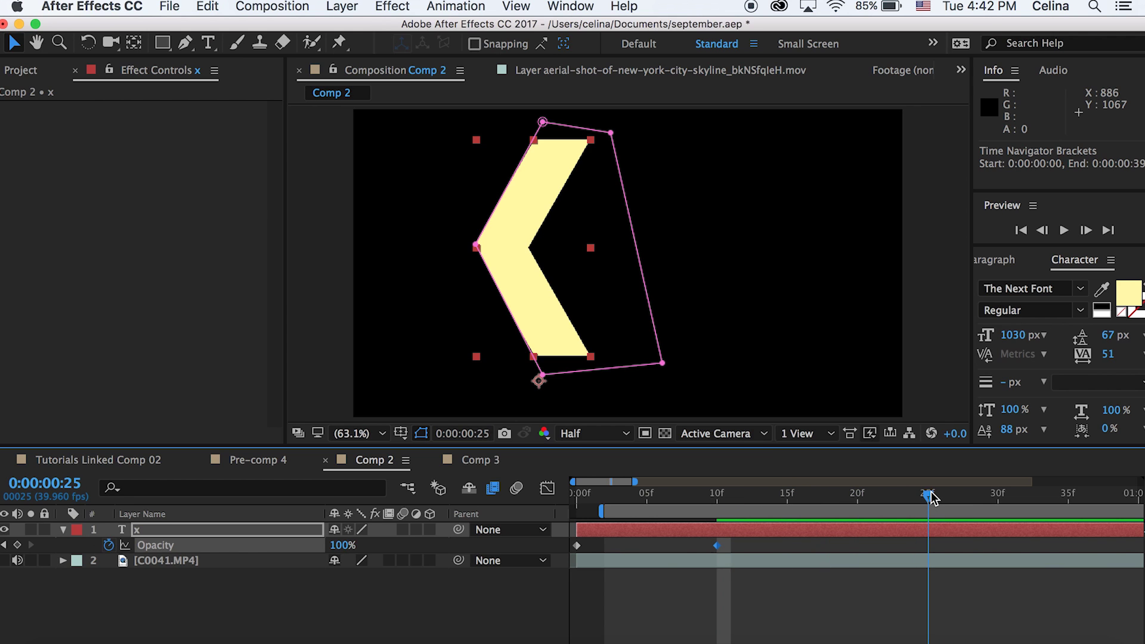
pyautogui.moveTo(346, 545); pyautogui.dragTo(280, 545)
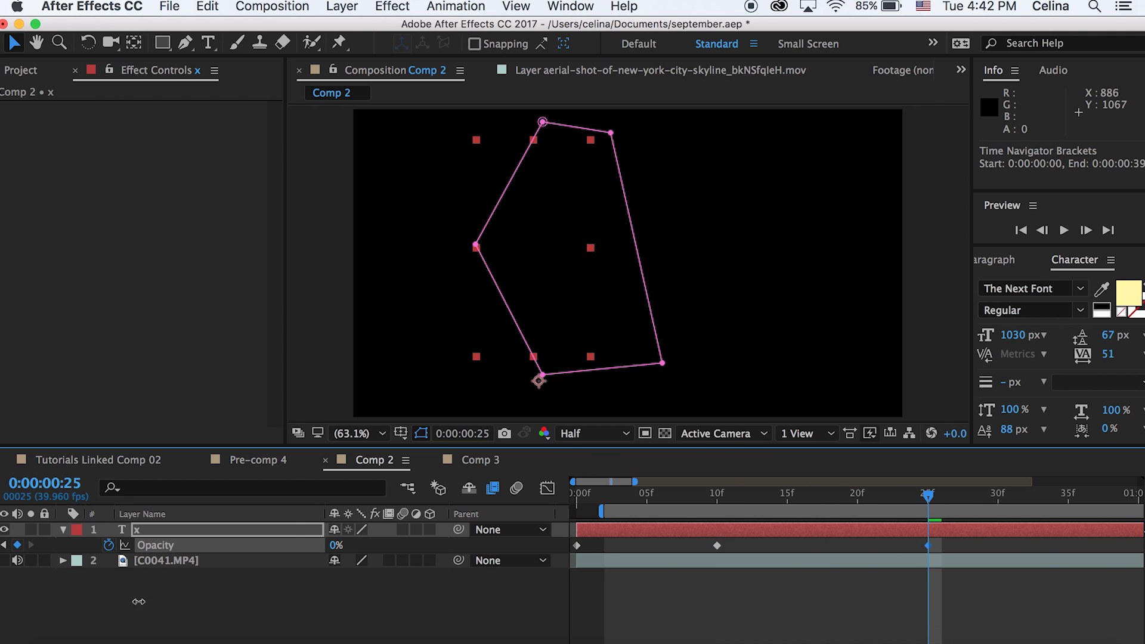
pyautogui.press('space')
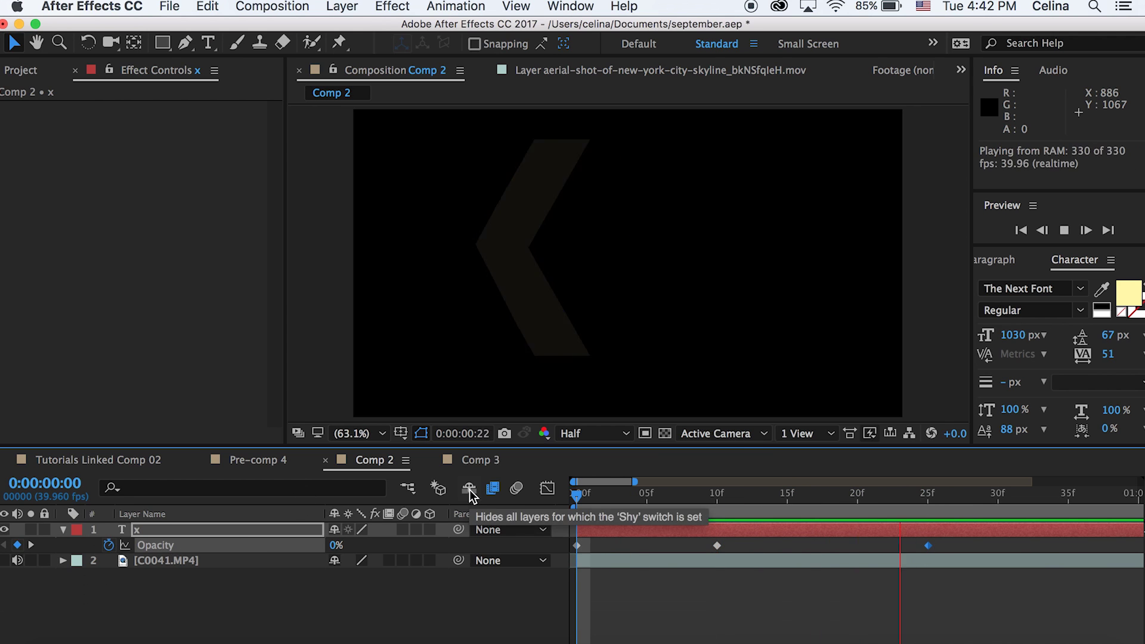
# Add a loopOut("cycle") expression to the chevron's Opacity property
pyautogui.press('space')
pyautogui.moveTo(661, 496); pyautogui.dragTo(482, 500)
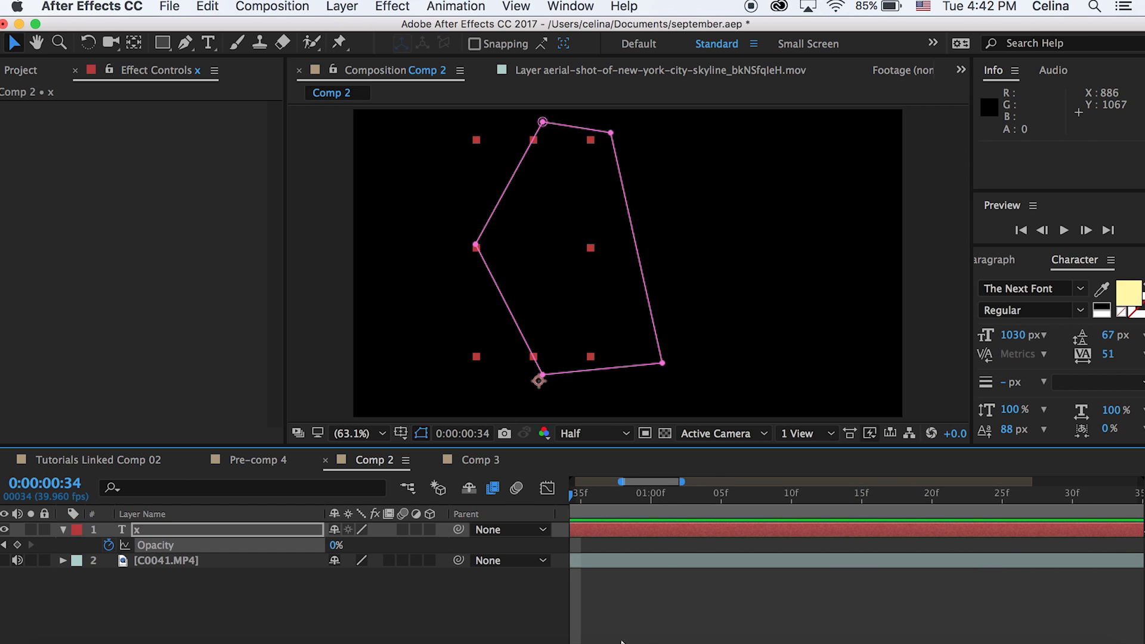
pyautogui.moveTo(621, 642); pyautogui.dragTo(603, 641)
pyautogui.moveTo(581, 496); pyautogui.dragTo(617, 497)
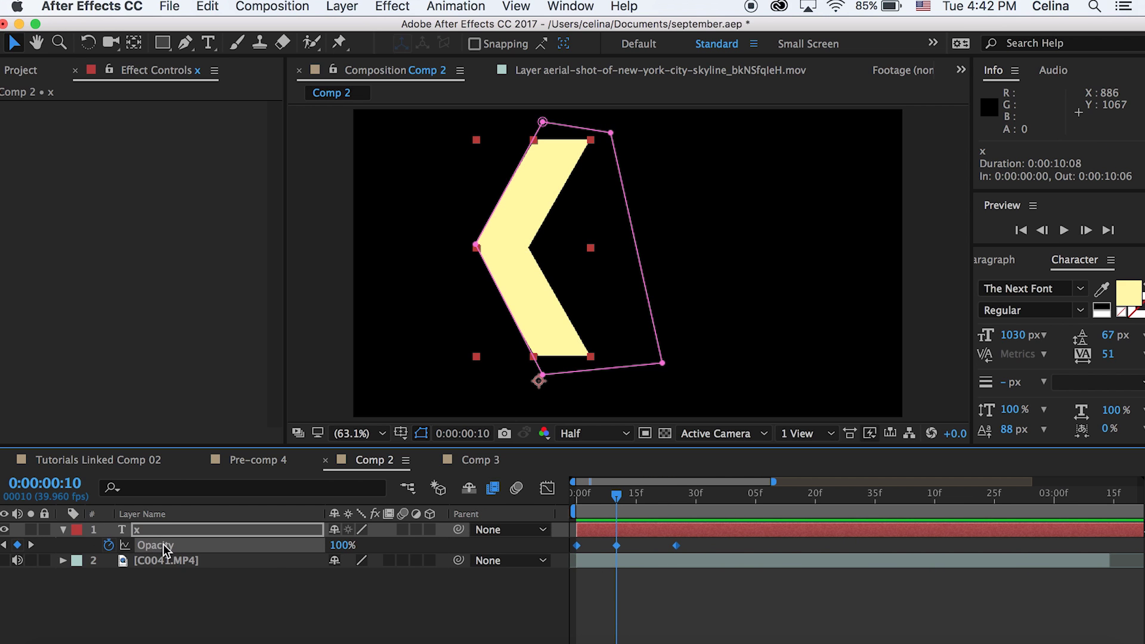
pyautogui.keyDown('alt'); pyautogui.click(109, 546); pyautogui.keyUp('alt')
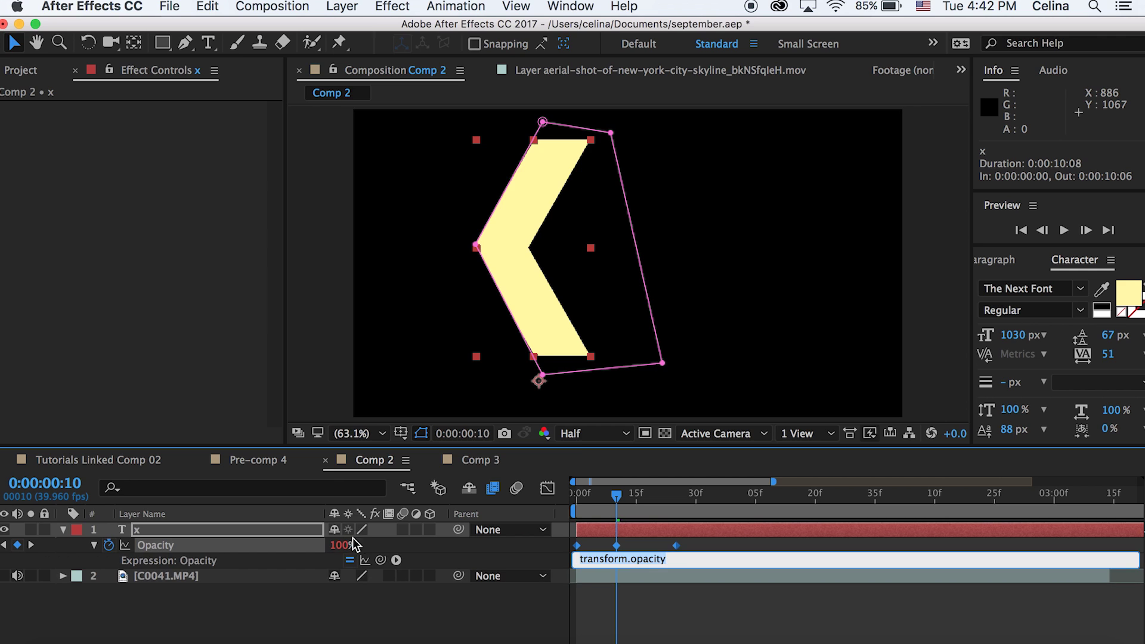
pyautogui.click(396, 558)
pyautogui.moveTo(483, 532)
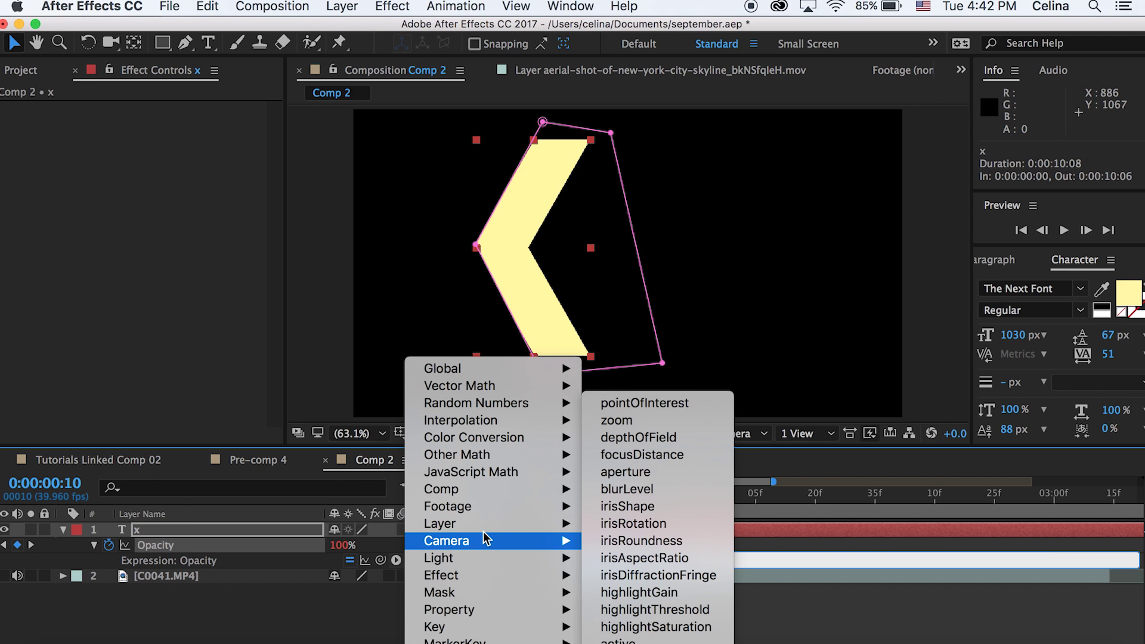
pyautogui.moveTo(489, 508)
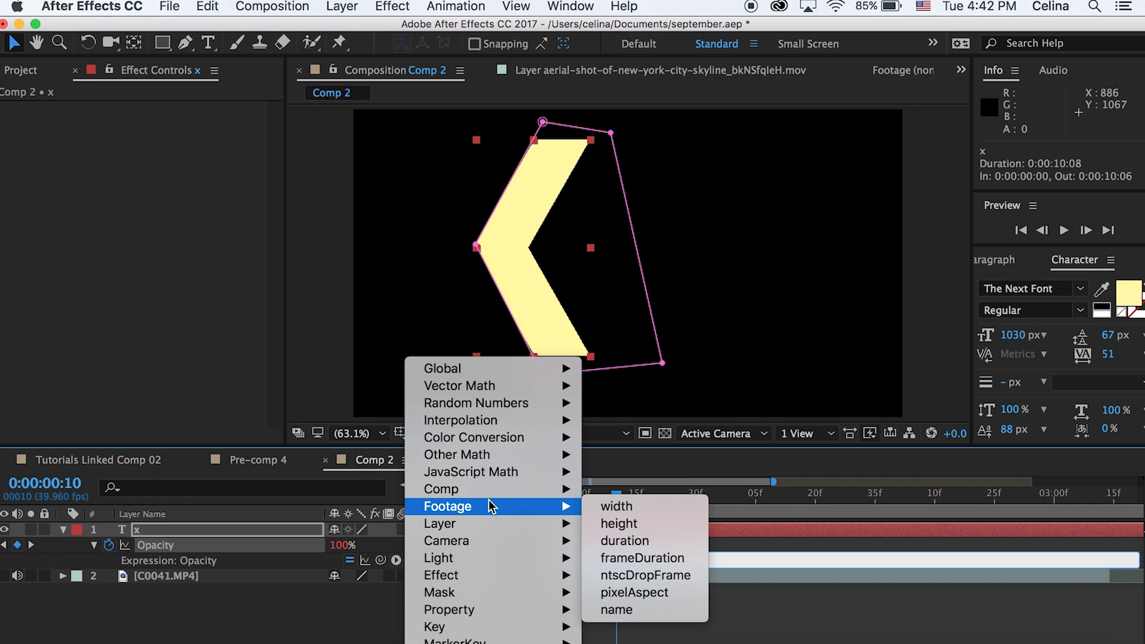
pyautogui.moveTo(468, 609)
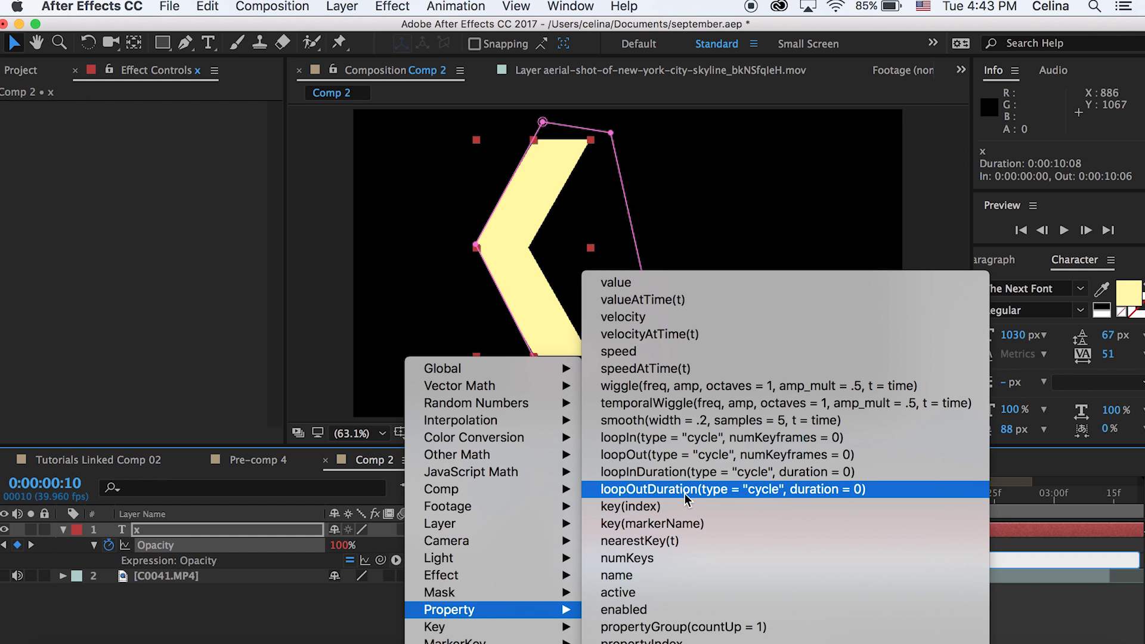
pyautogui.click(663, 455)
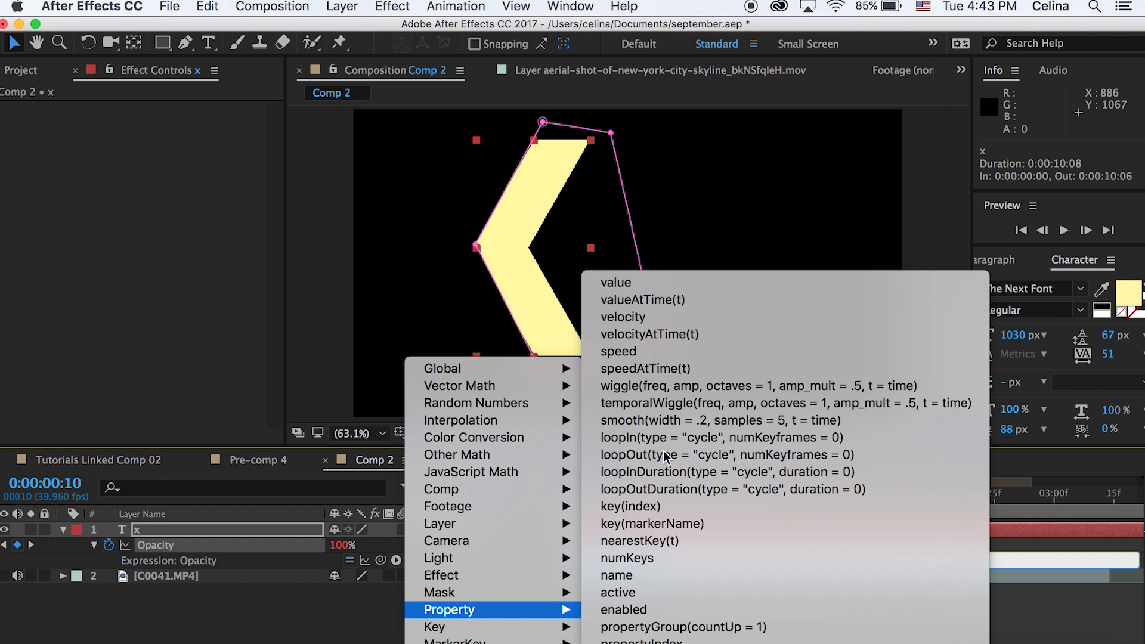
# Preview the continuously looping opacity flash from the start
pyautogui.moveTo(609, 486); pyautogui.dragTo(537, 492)
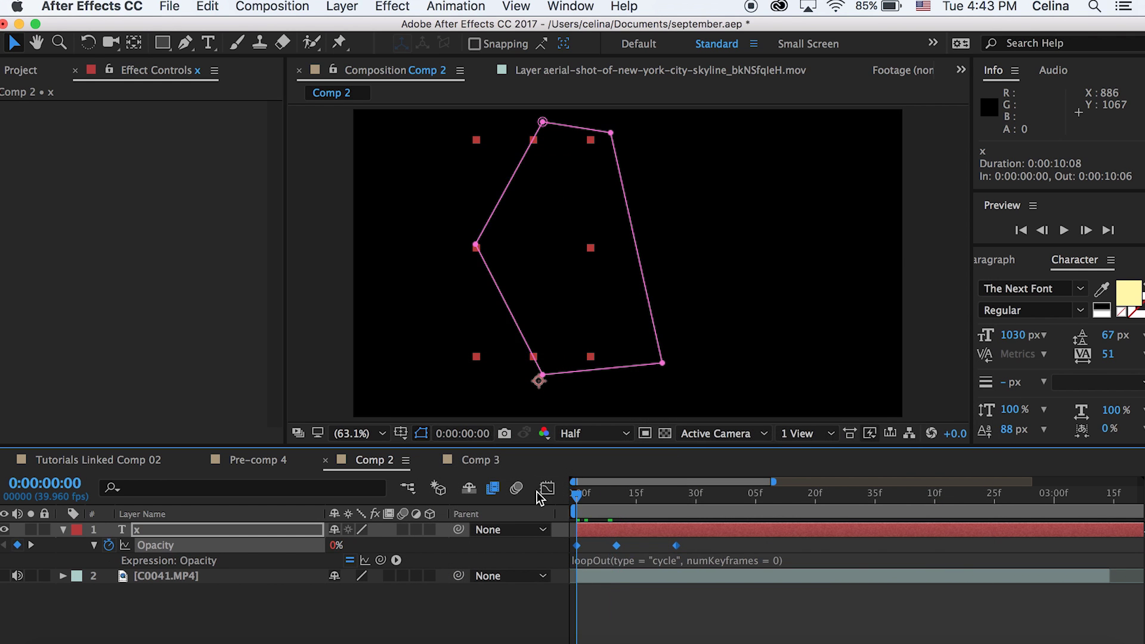
pyautogui.press('space')
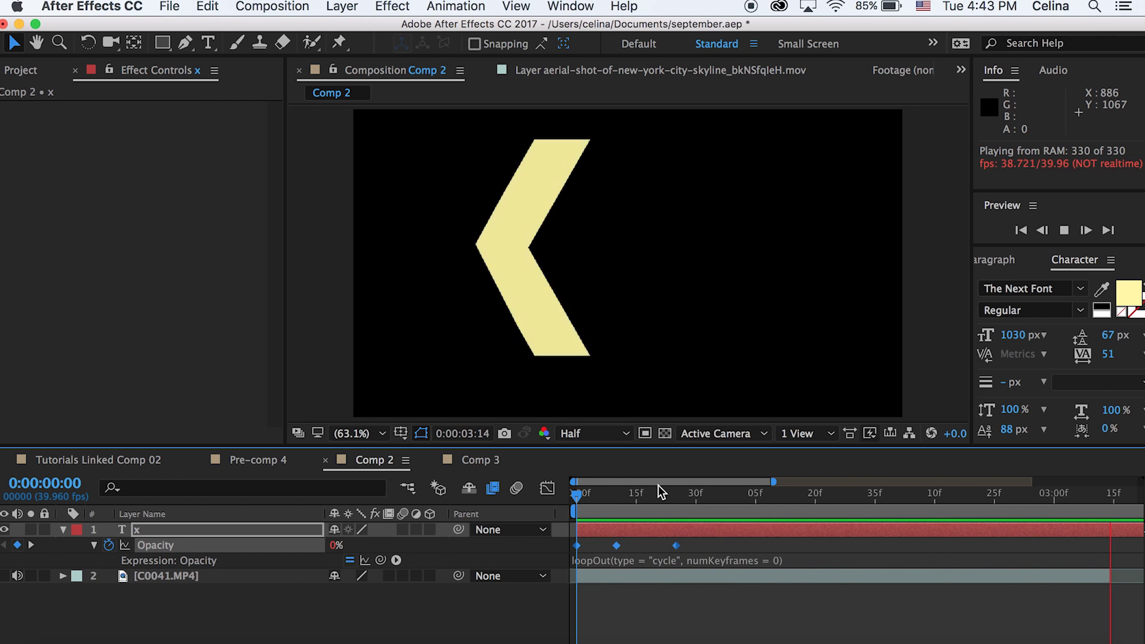
pyautogui.press('space')
pyautogui.moveTo(608, 491); pyautogui.dragTo(438, 549)
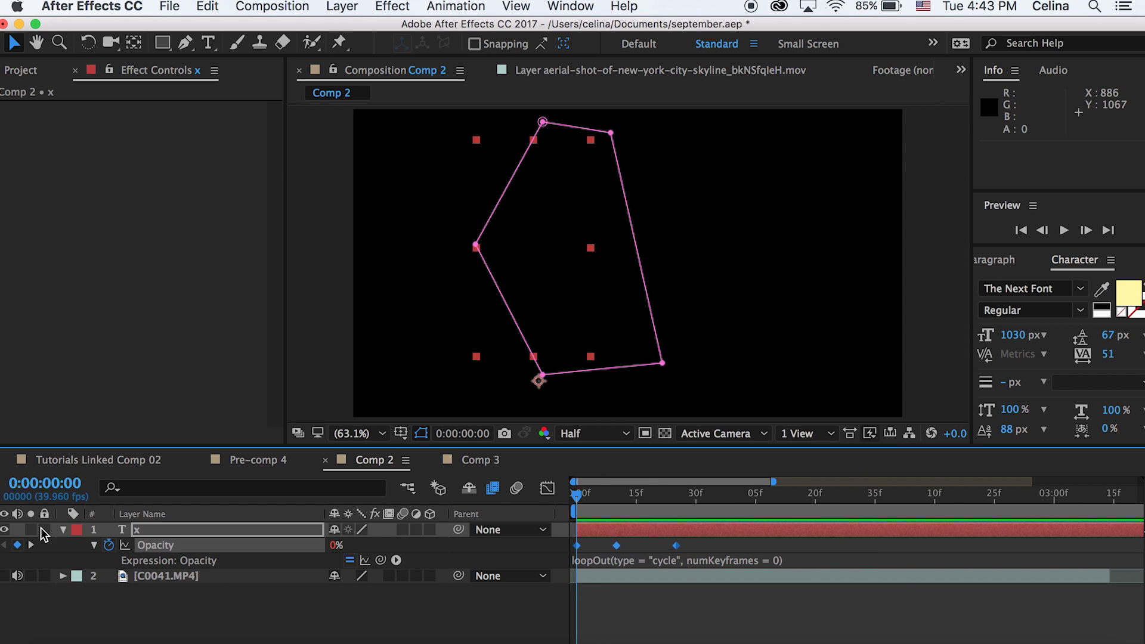
# Collapse the chevron layer's properties and duplicate it as x 2
pyautogui.click(64, 529)
pyautogui.moveTo(576, 497); pyautogui.dragTo(609, 500)
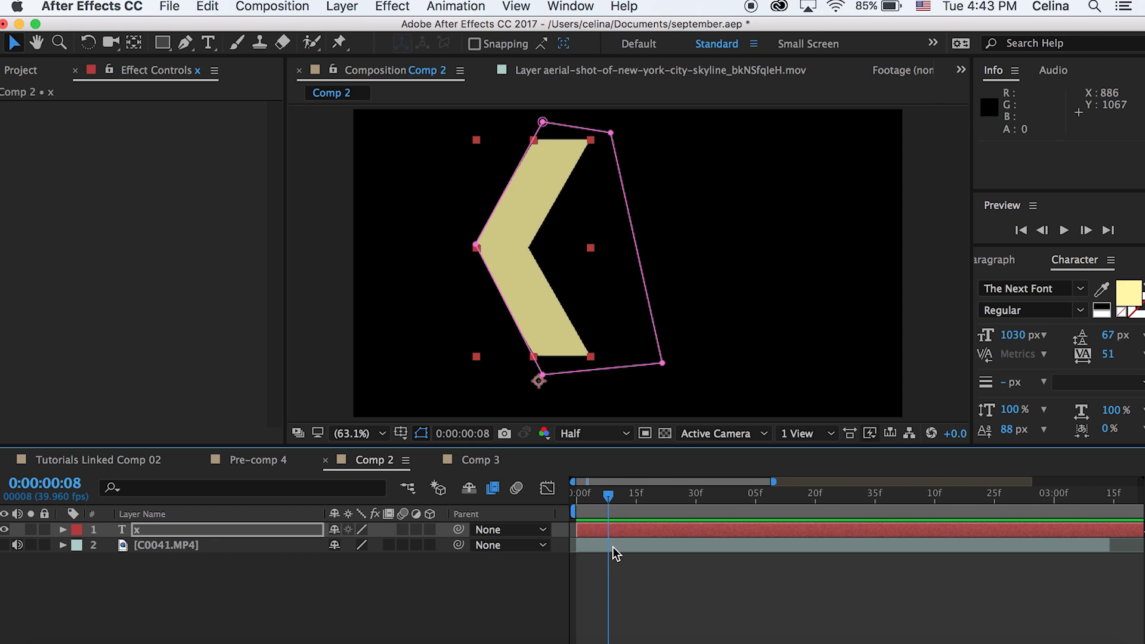
pyautogui.click(614, 573)
pyautogui.click(614, 532)
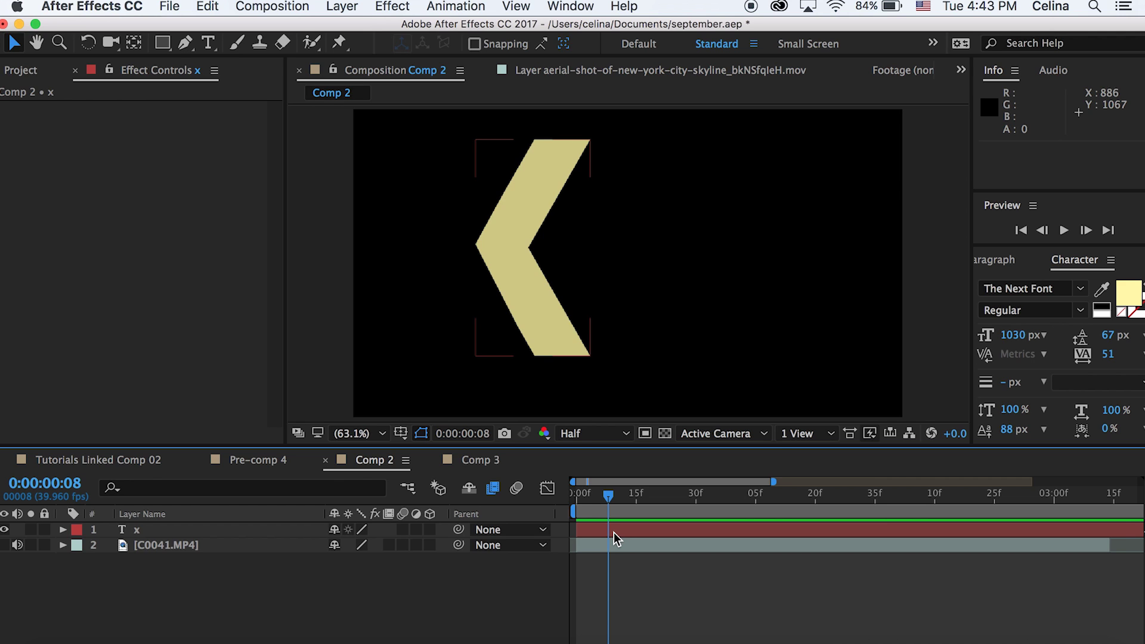
pyautogui.press('super+d')
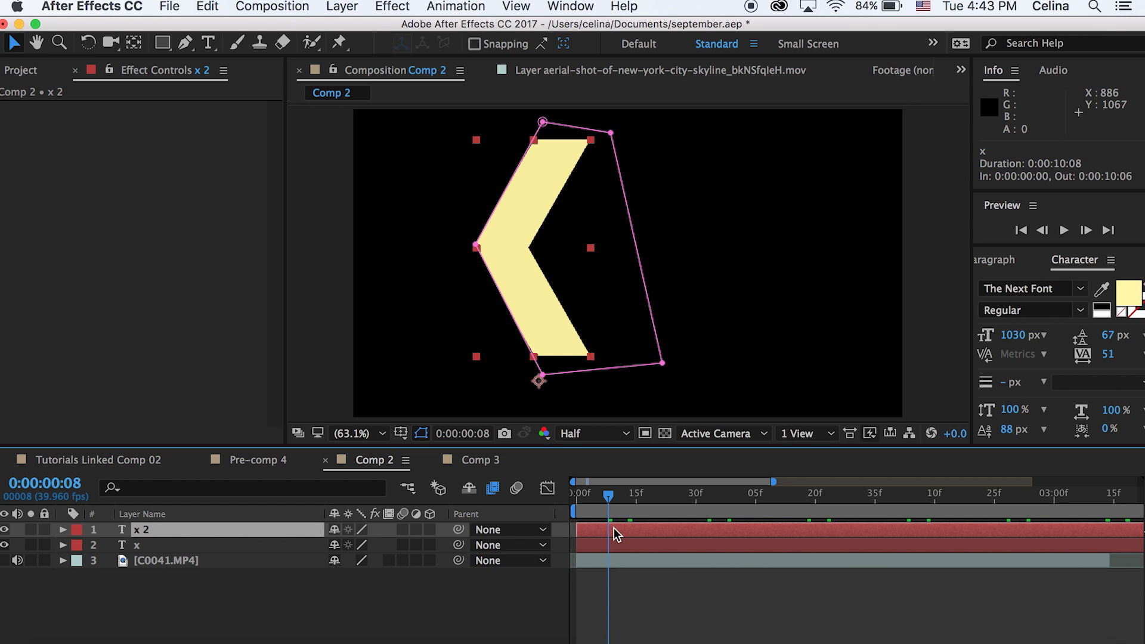
# Make a third copy x 3 and move x 2 and x 3 rightward into a row
pyautogui.press('super+d')
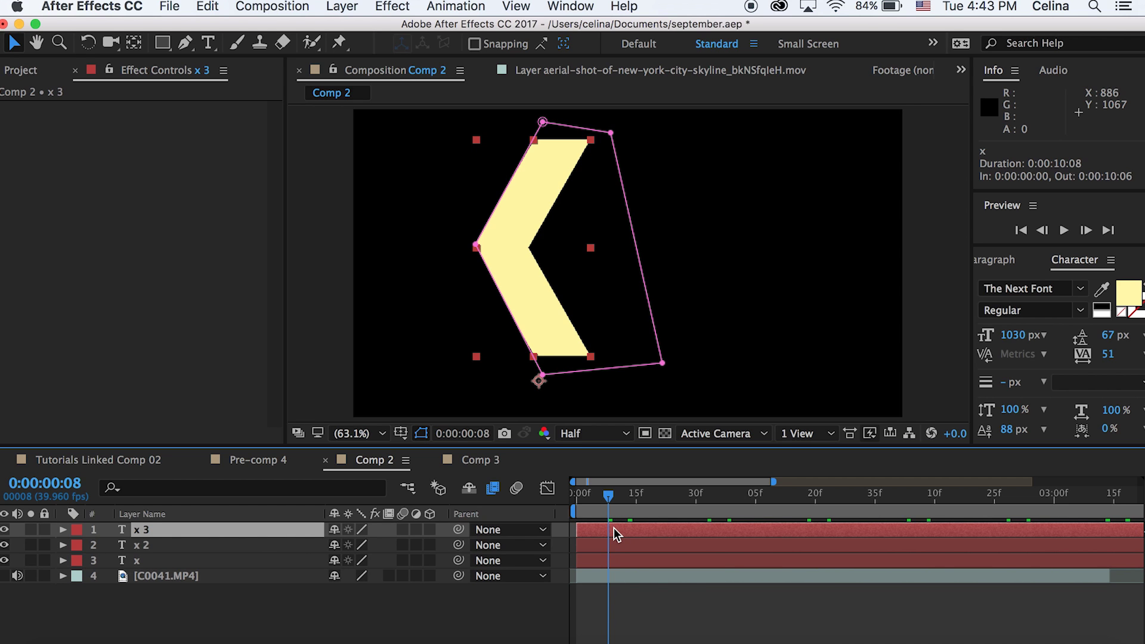
pyautogui.click(603, 548)
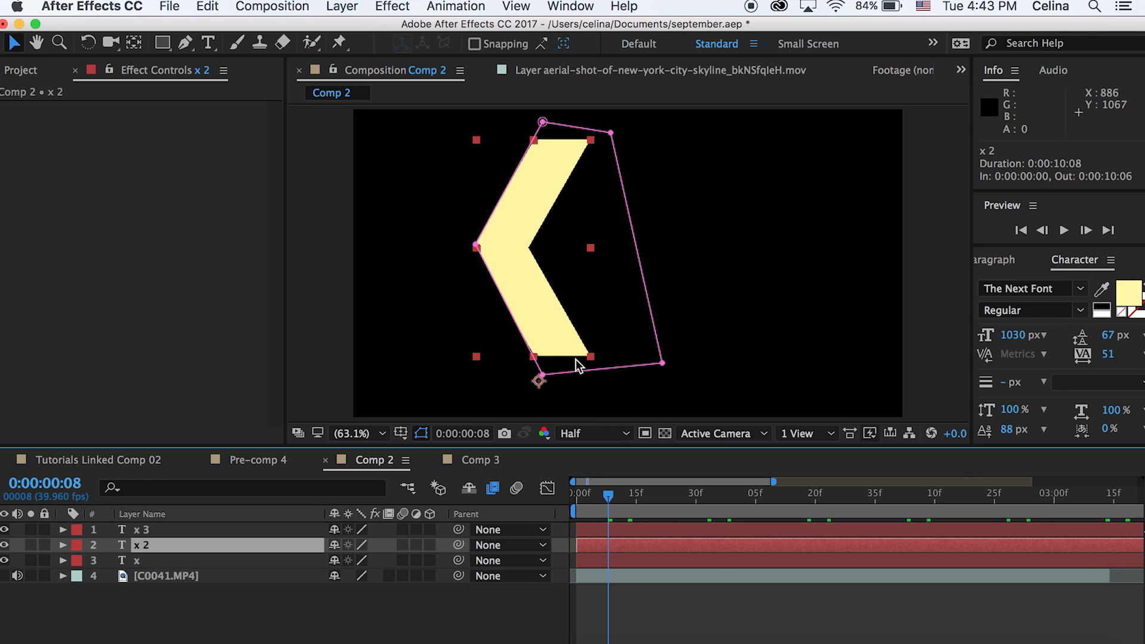
pyautogui.moveTo(522, 226); pyautogui.dragTo(593, 253)
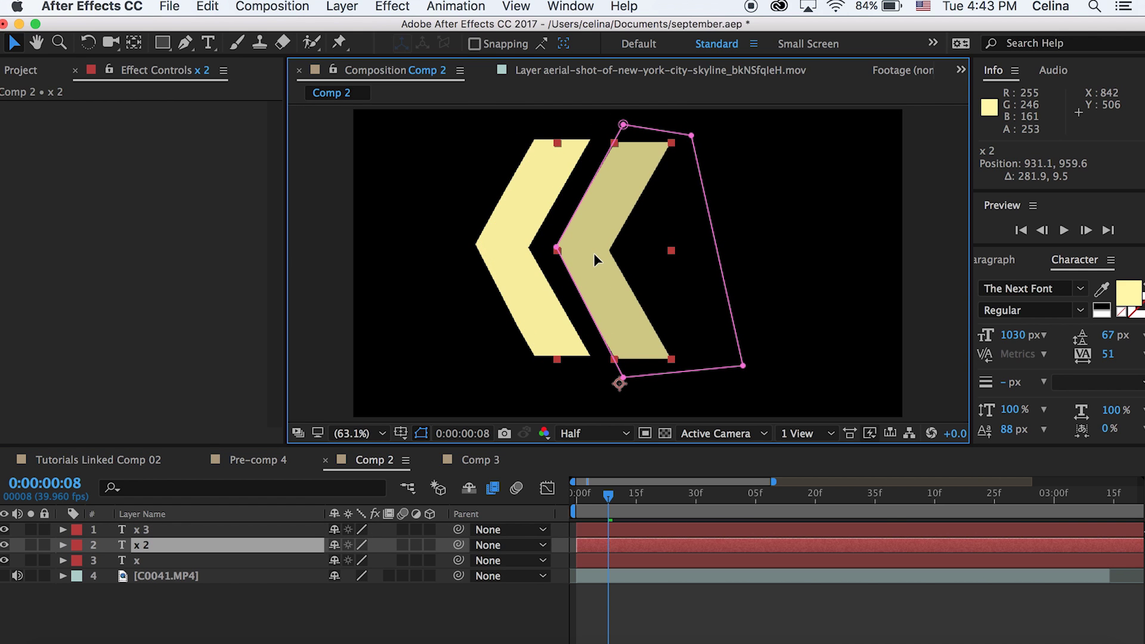
pyautogui.click(633, 528)
pyautogui.moveTo(510, 235); pyautogui.dragTo(671, 243)
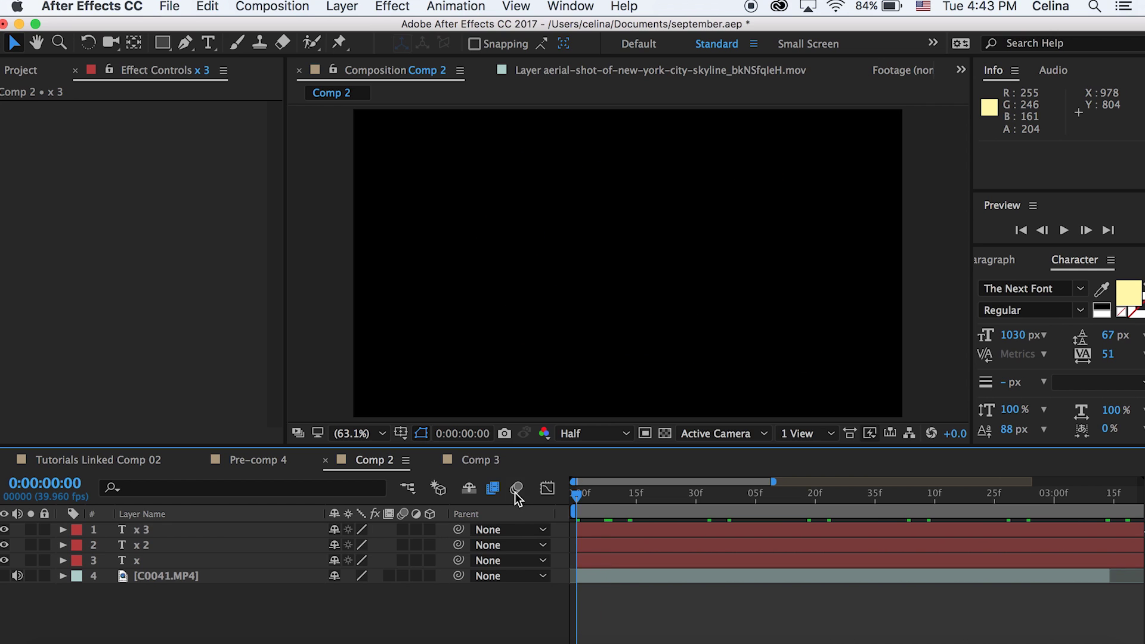
pyautogui.press('space')
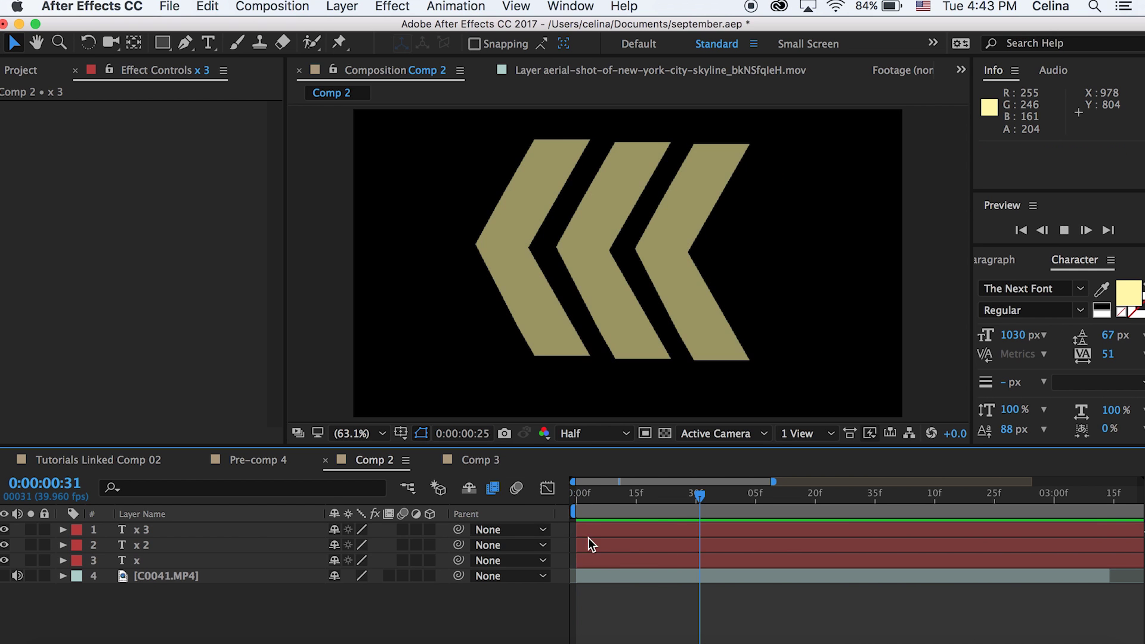
pyautogui.click(591, 541)
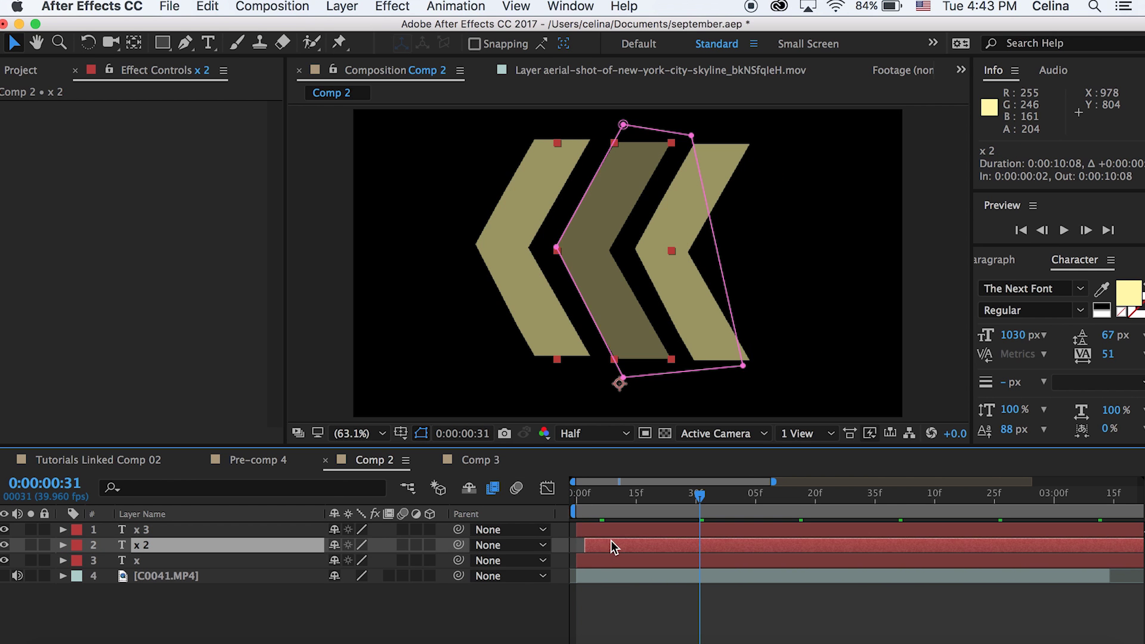
# Shift layer x's start later in the timeline and preview the staggered flashing
pyautogui.moveTo(590, 559); pyautogui.dragTo(605, 560)
pyautogui.press('space')
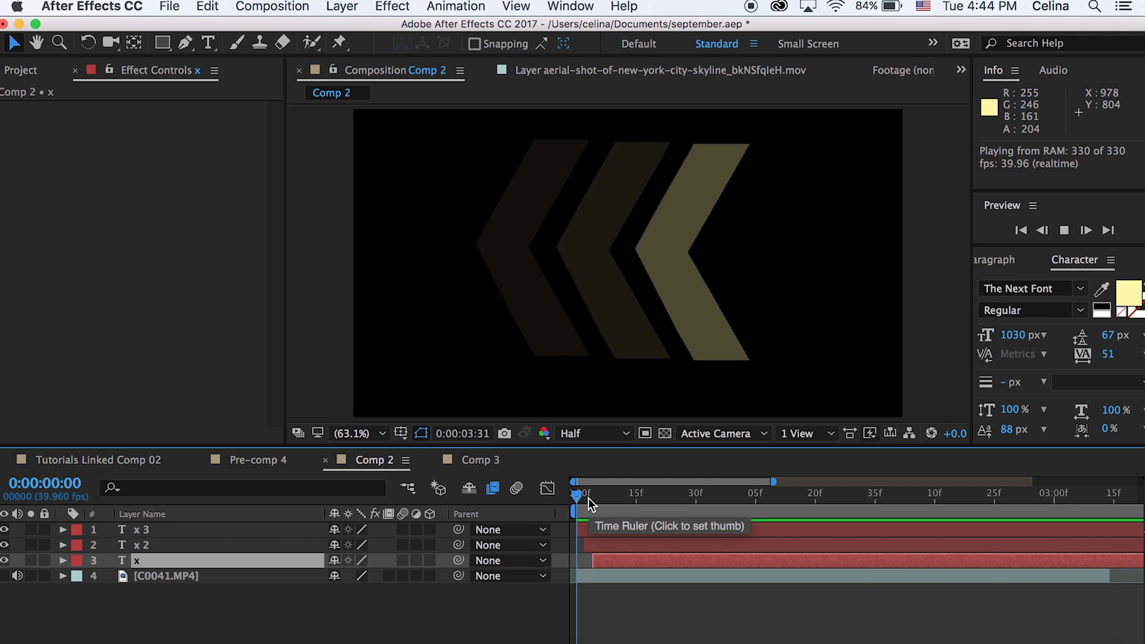
pyautogui.press('space')
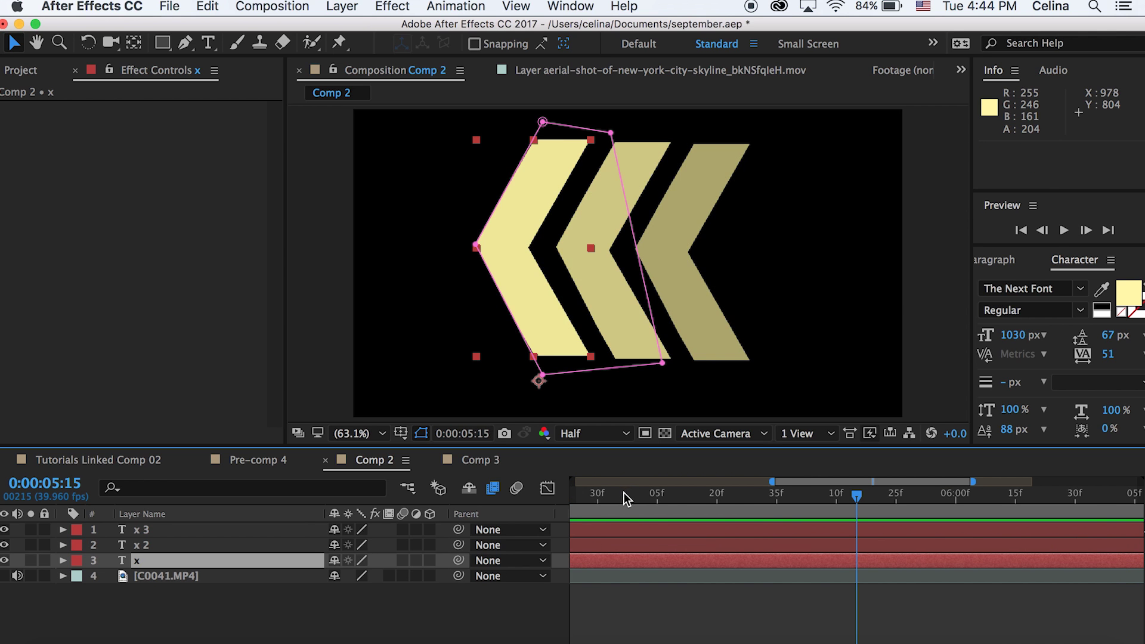
pyautogui.moveTo(624, 493); pyautogui.dragTo(248, 539)
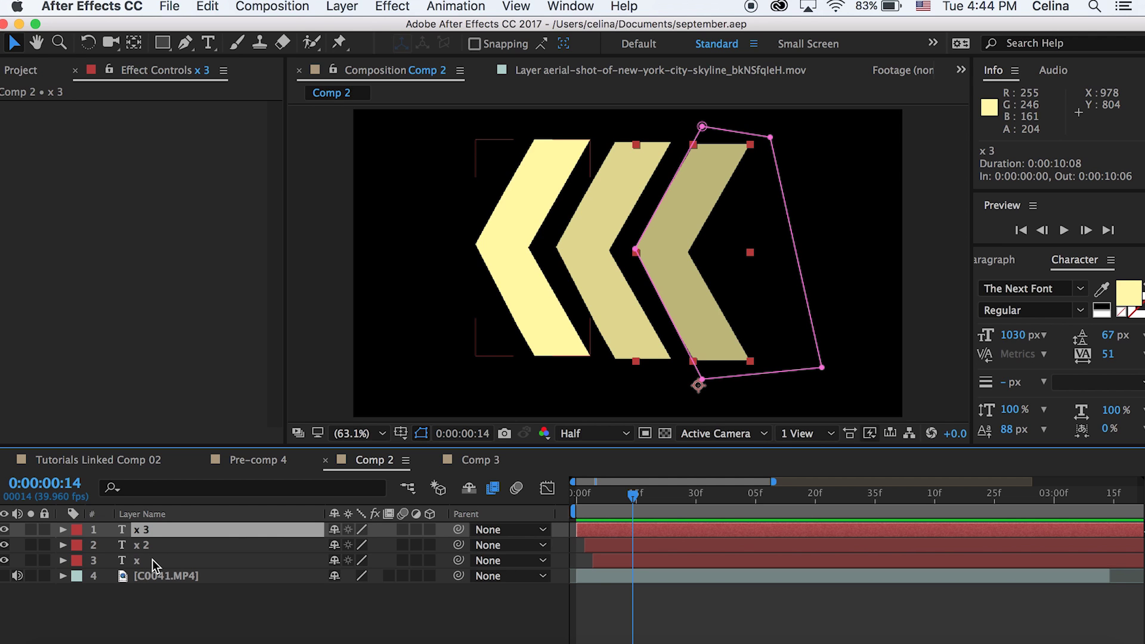
# Pre-compose the three chevron layers into a new composition named Arrows
pyautogui.keyDown('shift'); pyautogui.click(152, 559); pyautogui.keyUp('shift')
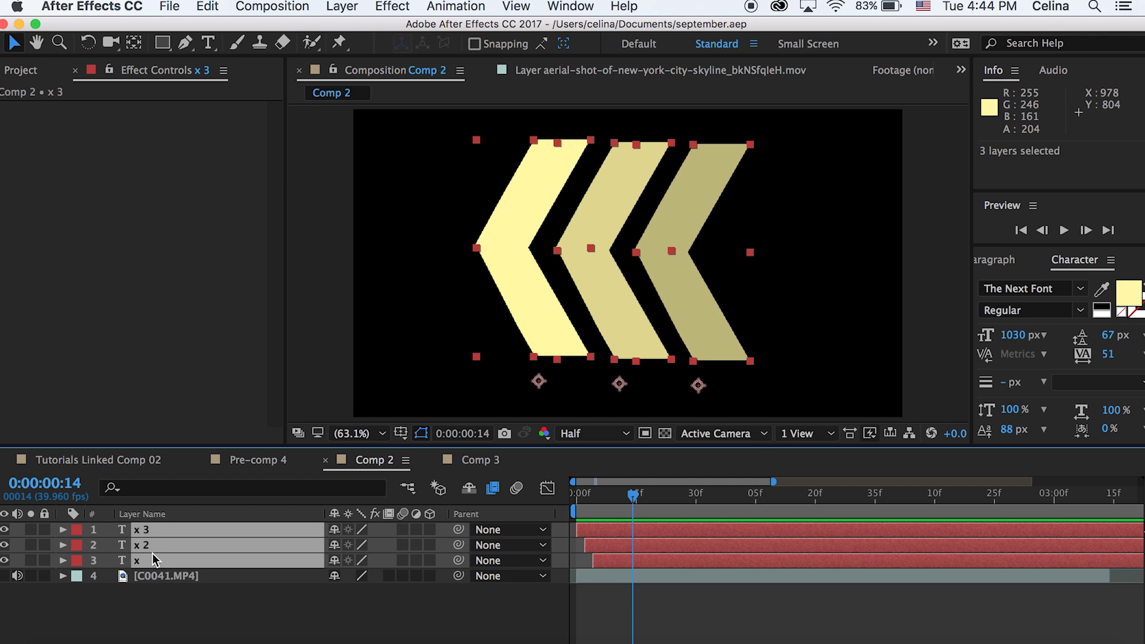
pyautogui.rightClick(152, 553)
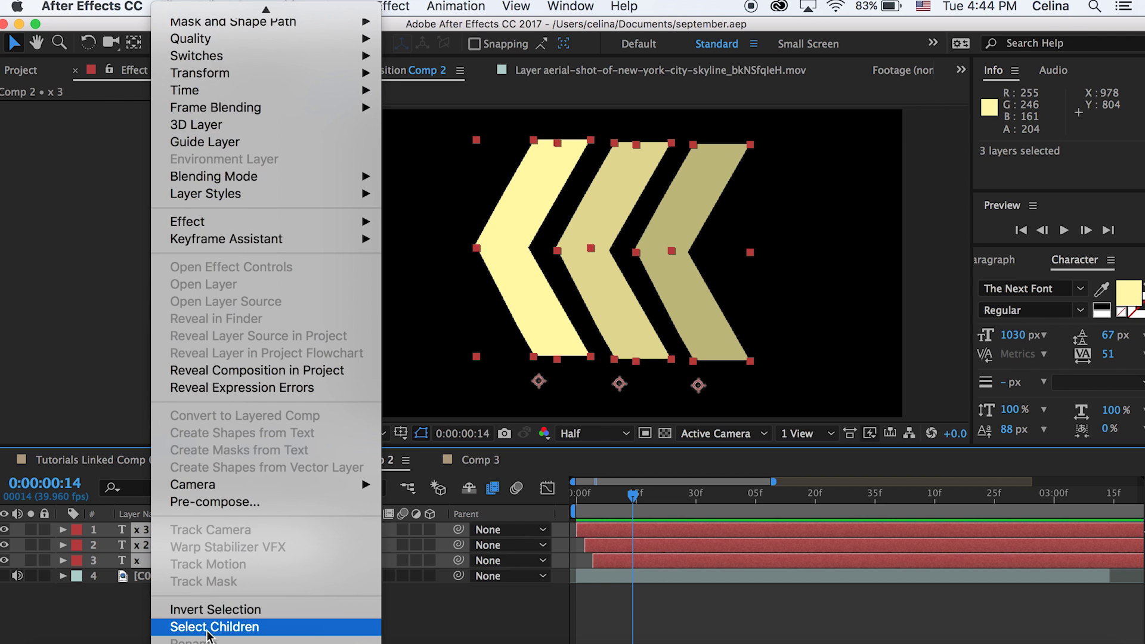
pyautogui.click(220, 503)
pyautogui.write('Arrows')
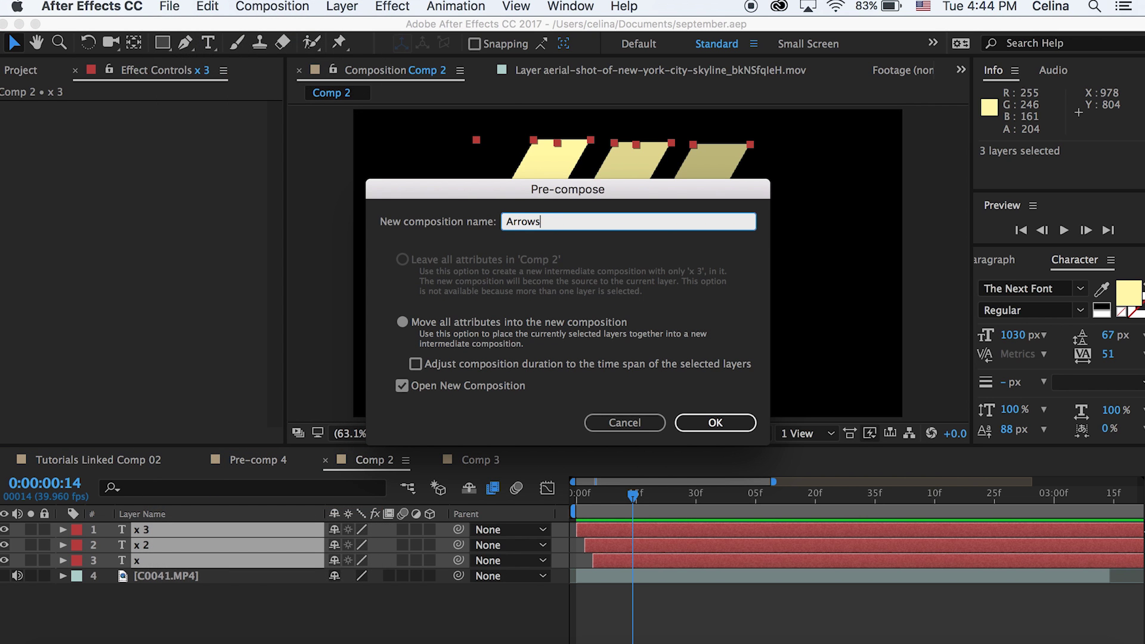
pyautogui.press('Return')
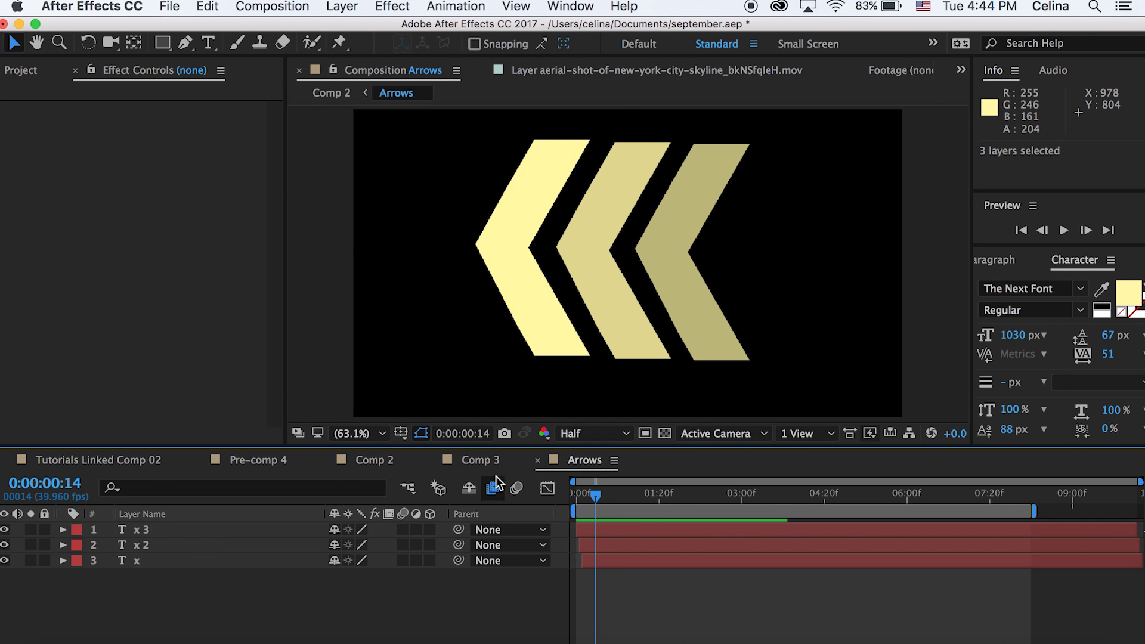
# Back in Comp 2, preview the arrows and turn the street footage layer back on
pyautogui.click(378, 463)
pyautogui.moveTo(633, 495); pyautogui.dragTo(593, 497)
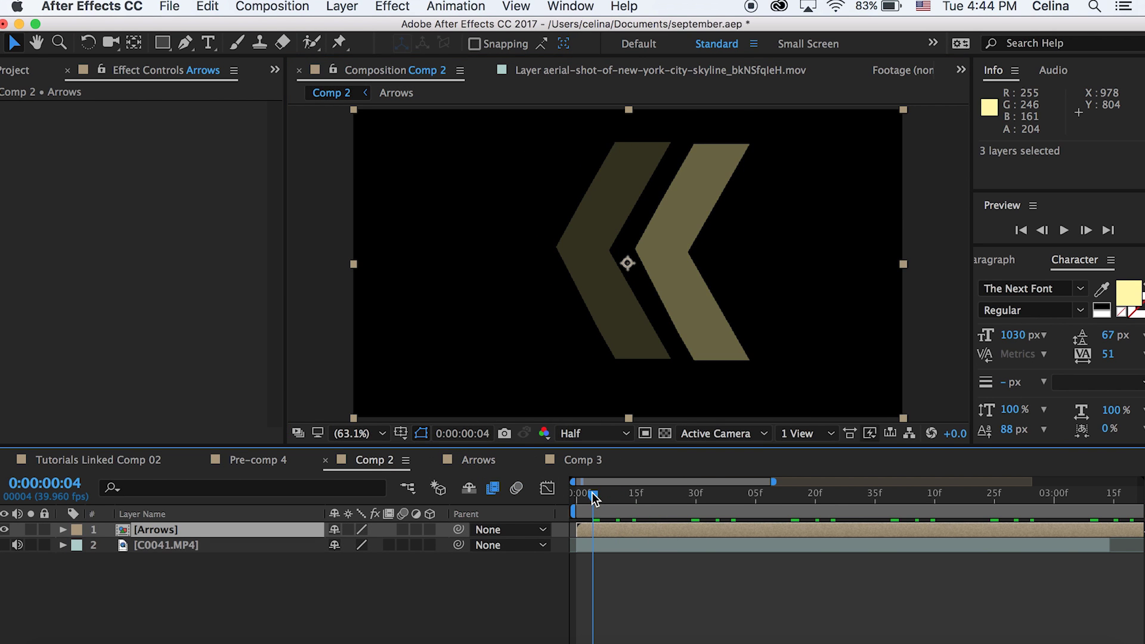
pyautogui.press('space')
pyautogui.press('space')
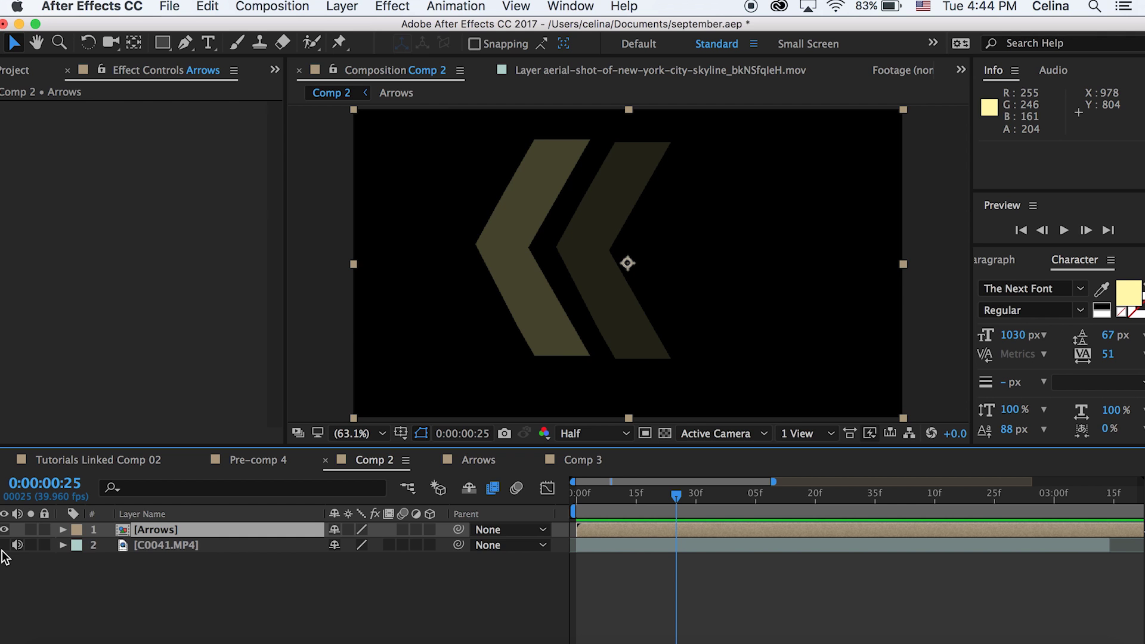
pyautogui.click(4, 544)
pyautogui.moveTo(622, 497)
pyautogui.mouseDown()
pyautogui.moveTo(578, 504)
pyautogui.moveTo(620, 501)
pyautogui.mouseUp()
# Add a new camera layer with default settings via Layer > New > Camera
pyautogui.click(342, 6)
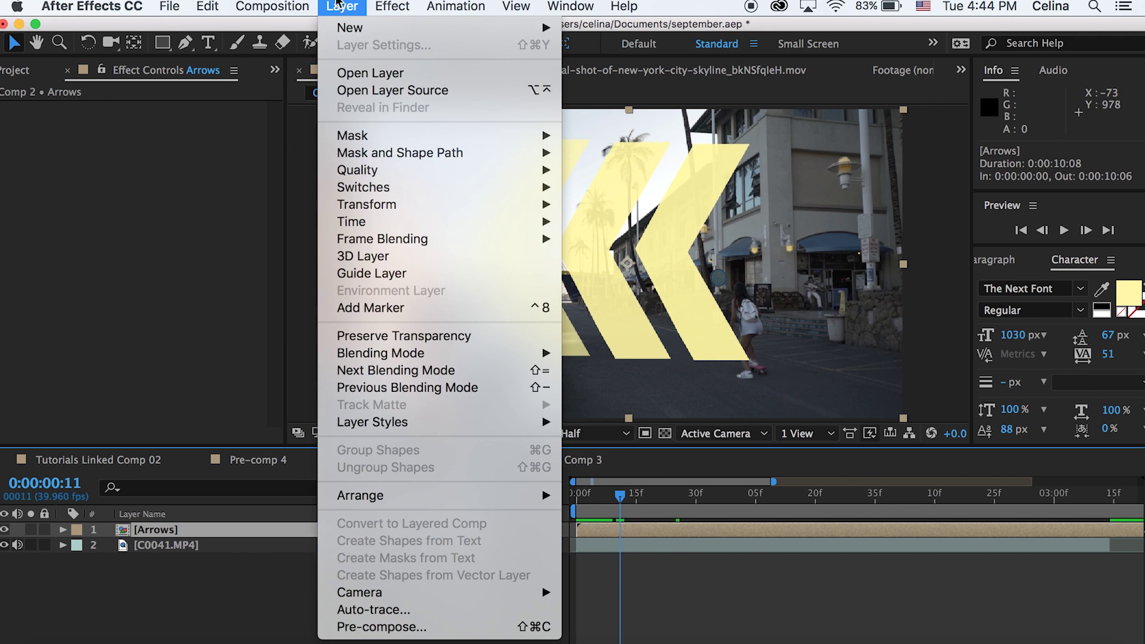
pyautogui.moveTo(349, 30)
pyautogui.click(608, 85)
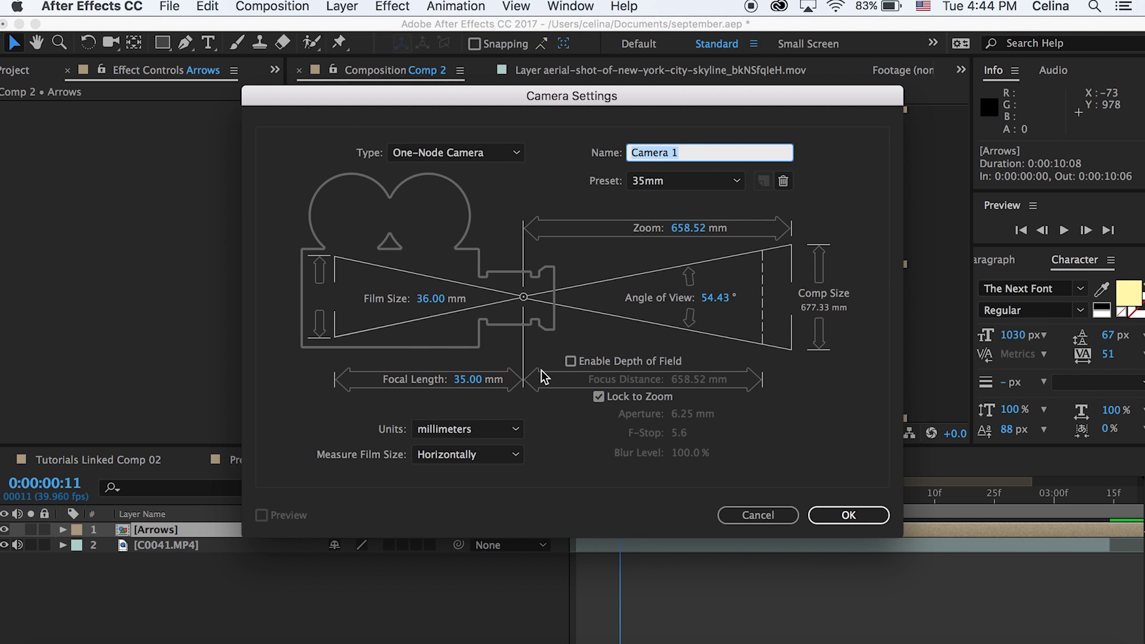
pyautogui.click(843, 519)
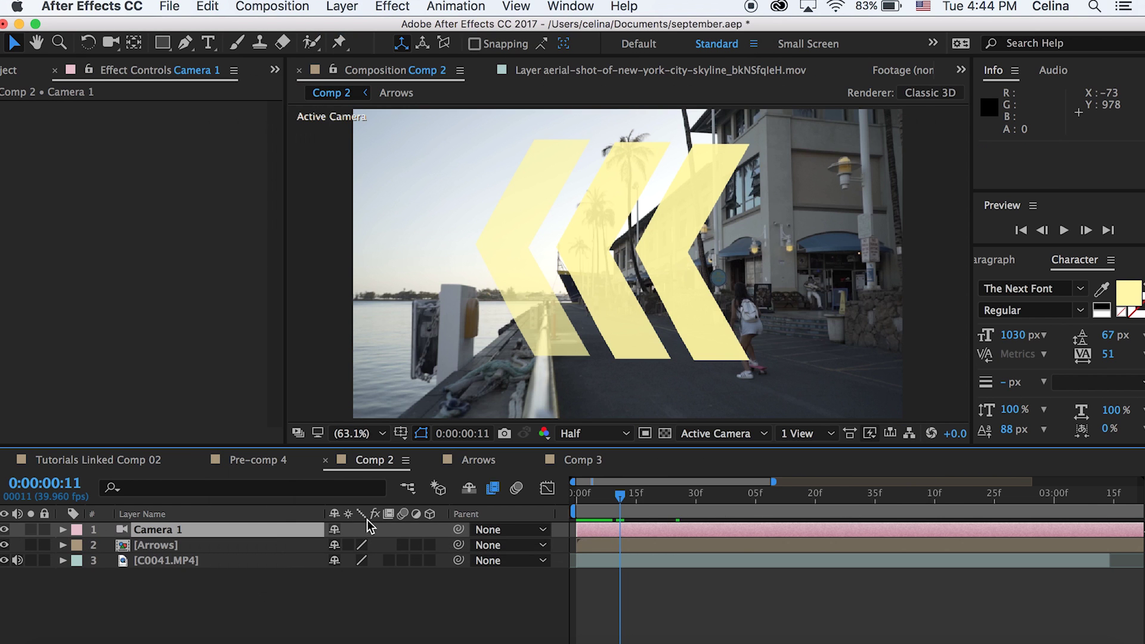
# Make the Arrows layer 3D and scale it to 32%
pyautogui.click(431, 546)
pyautogui.click(169, 544)
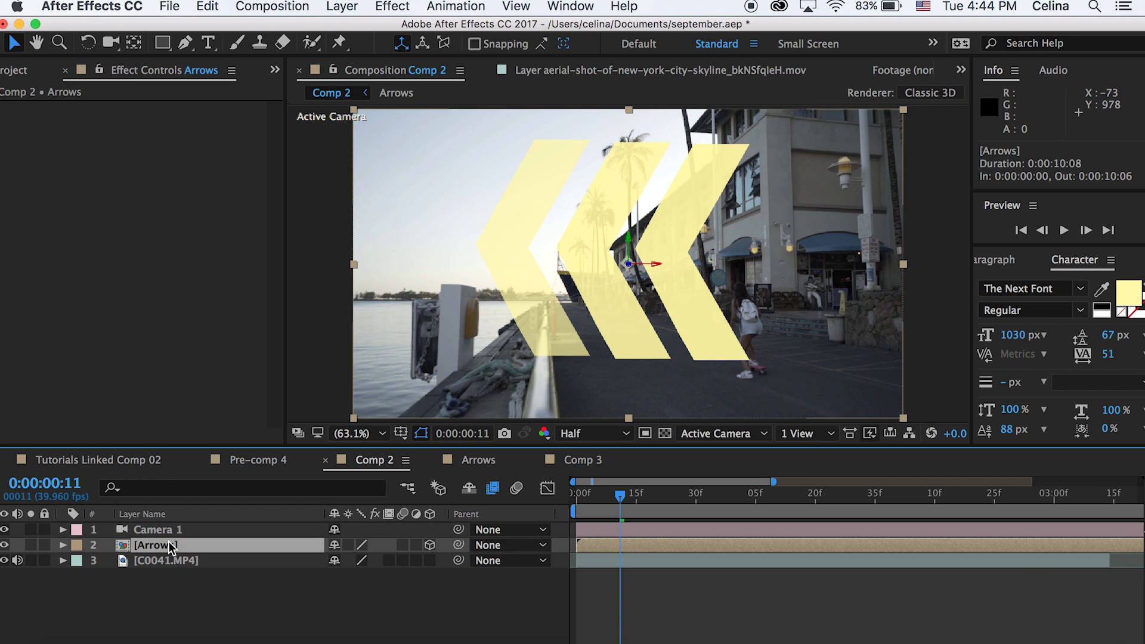
pyautogui.press('s')
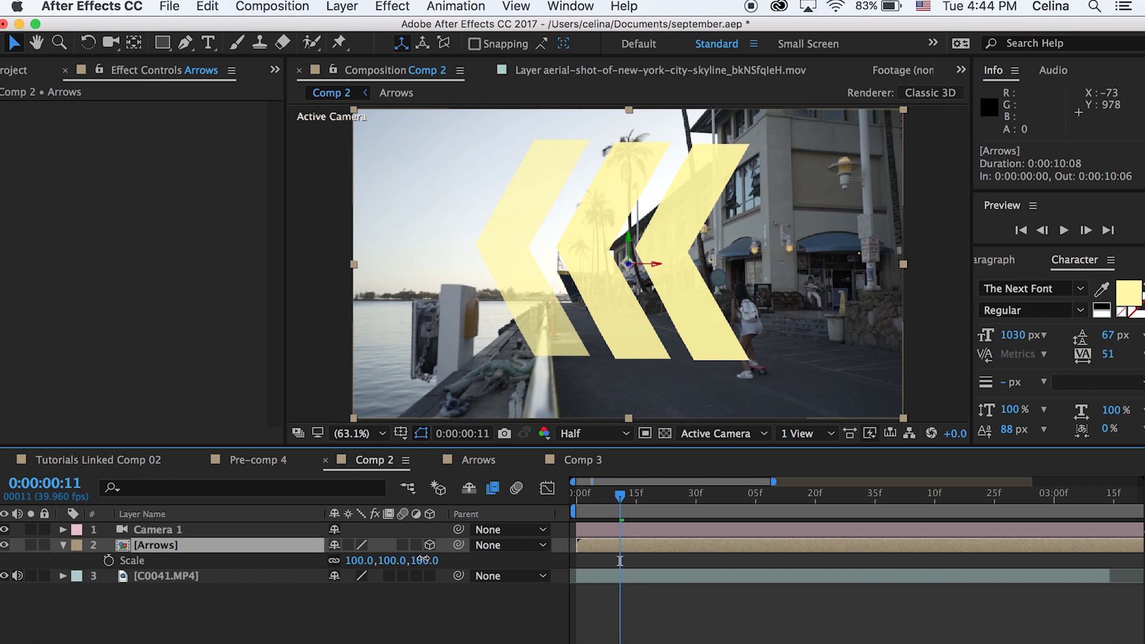
pyautogui.moveTo(424, 559); pyautogui.dragTo(383, 559)
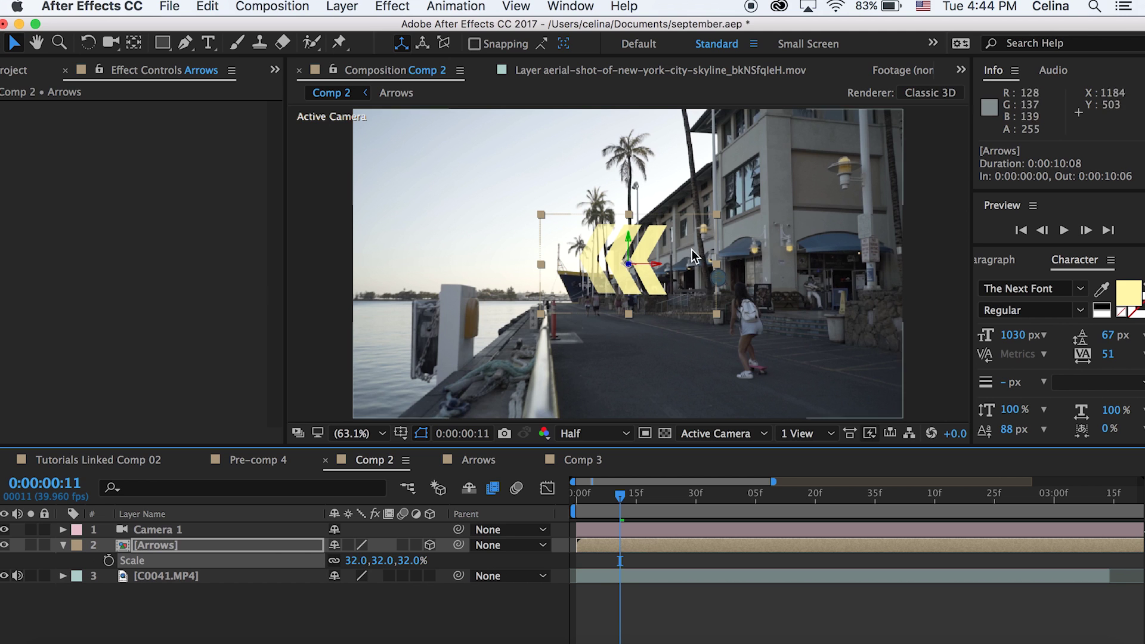
# Move the arrows down onto the street and rotate them toward the ground
pyautogui.moveTo(629, 264); pyautogui.dragTo(646, 339)
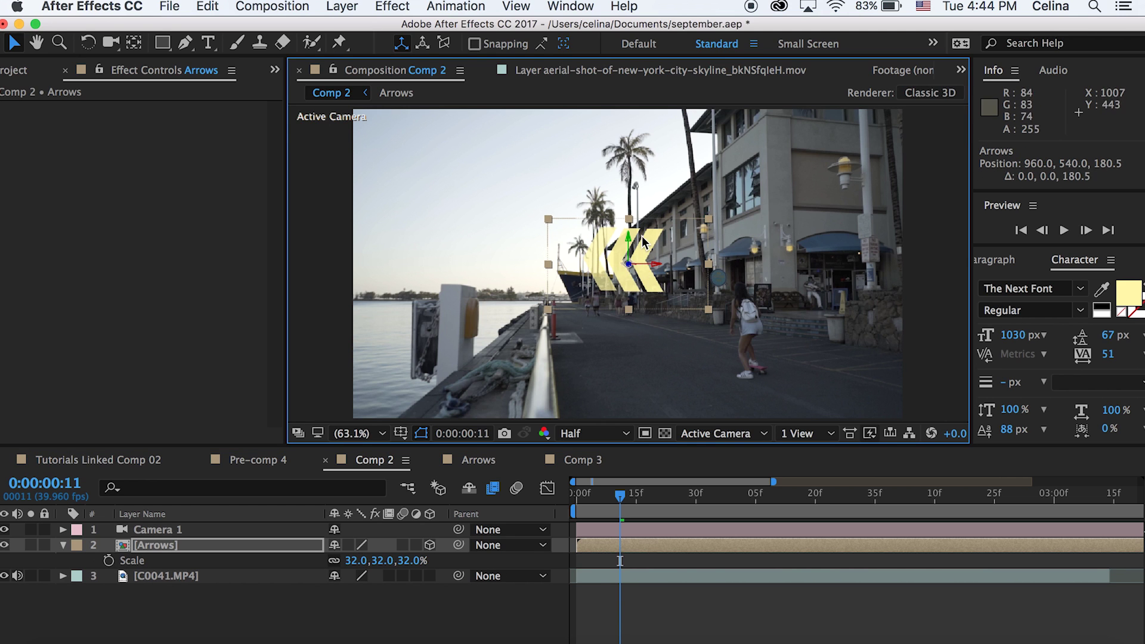
pyautogui.moveTo(642, 235); pyautogui.dragTo(674, 314)
pyautogui.click(90, 42)
pyautogui.moveTo(708, 361)
pyautogui.mouseDown()
pyautogui.moveTo(716, 376)
pyautogui.moveTo(688, 359)
pyautogui.moveTo(719, 354)
pyautogui.mouseUp()
# Tilt the arrows flat with X Rotation and reposition them on the pavement
pyautogui.press('v')
pyautogui.moveTo(667, 353)
pyautogui.mouseDown()
pyautogui.moveTo(696, 364)
pyautogui.moveTo(676, 363)
pyautogui.mouseUp()
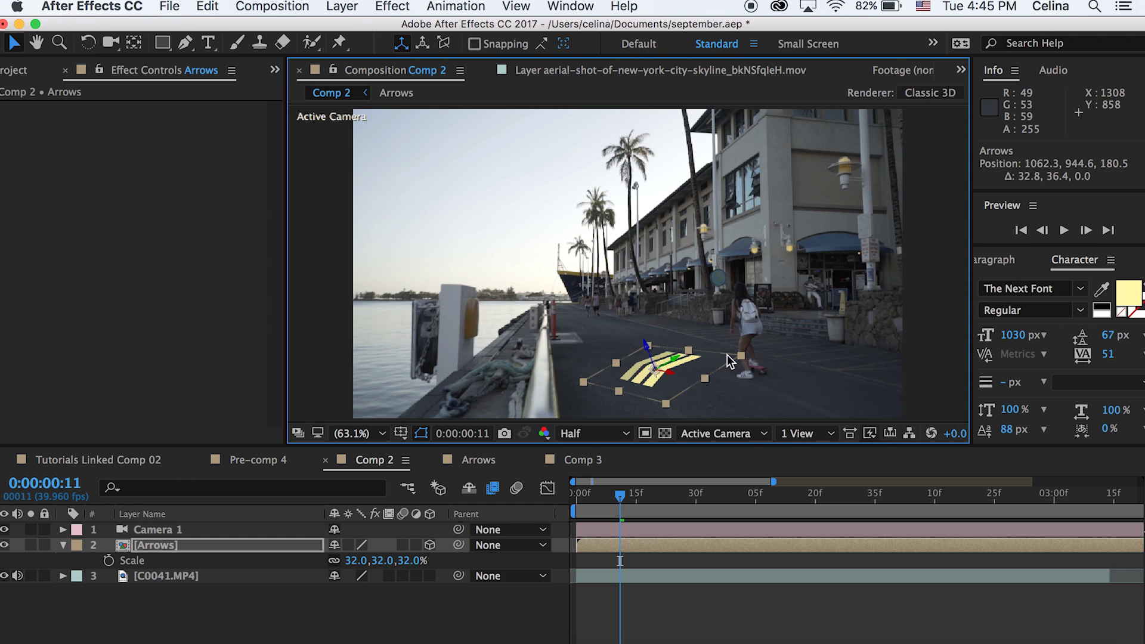
pyautogui.press('r')
pyautogui.press('r')
pyautogui.press('r')
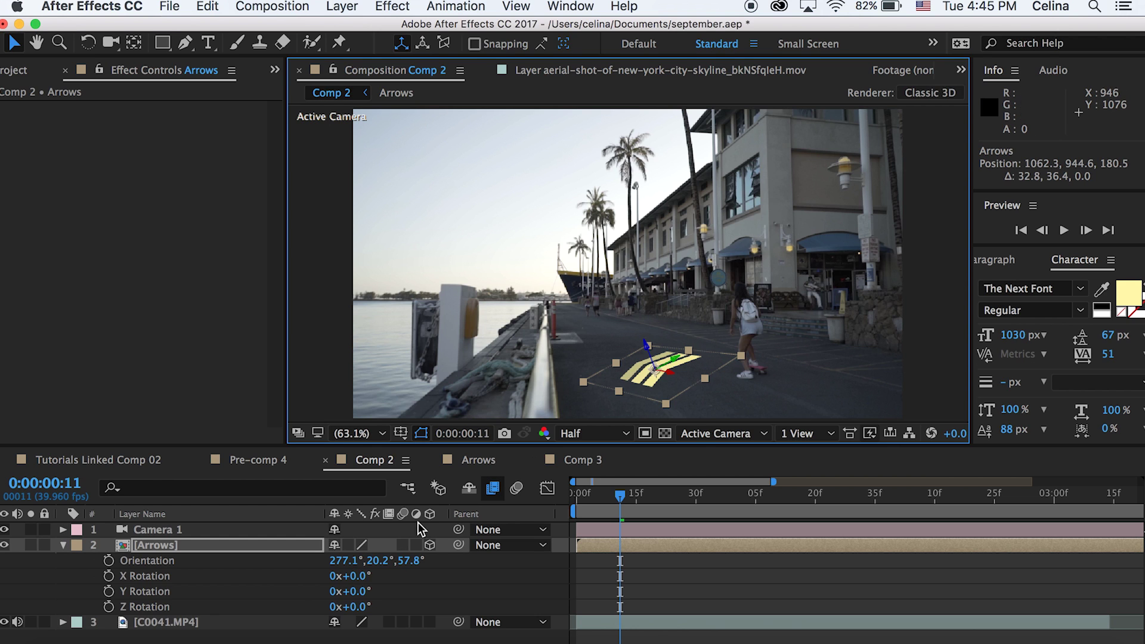
pyautogui.moveTo(362, 579)
pyautogui.mouseDown()
pyautogui.moveTo(340, 578)
pyautogui.moveTo(354, 579)
pyautogui.mouseUp()
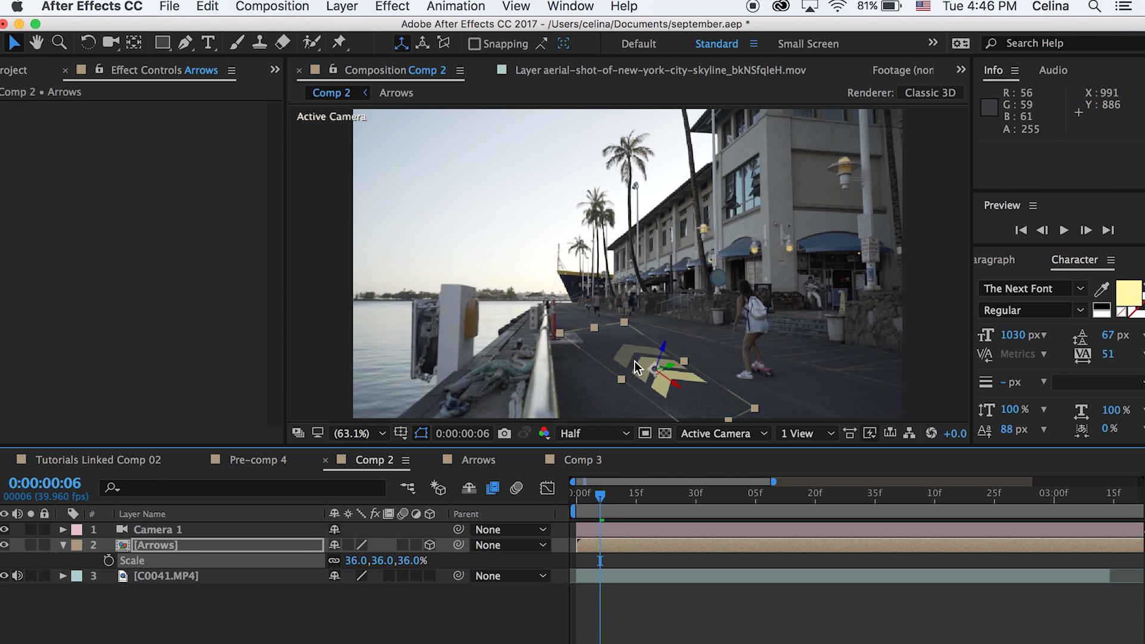
pyautogui.moveTo(635, 360); pyautogui.dragTo(819, 382)
# Duplicate the Arrows layer and rotate the copy to match the street
pyautogui.hotkey('ctrl', 'd')
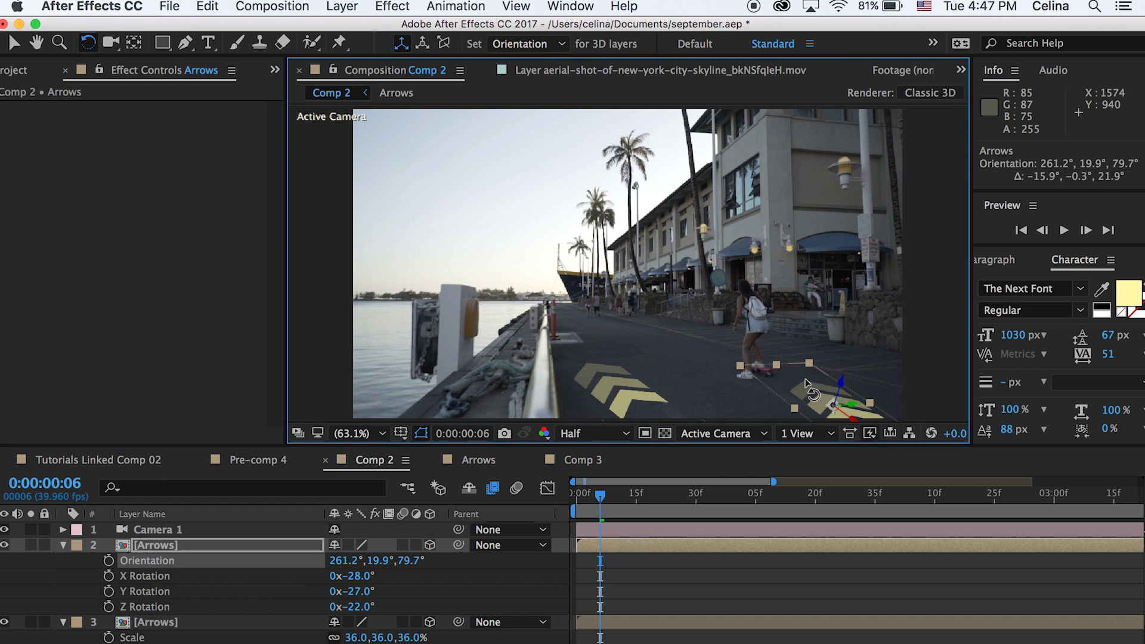
pyautogui.moveTo(806, 382); pyautogui.dragTo(818, 392)
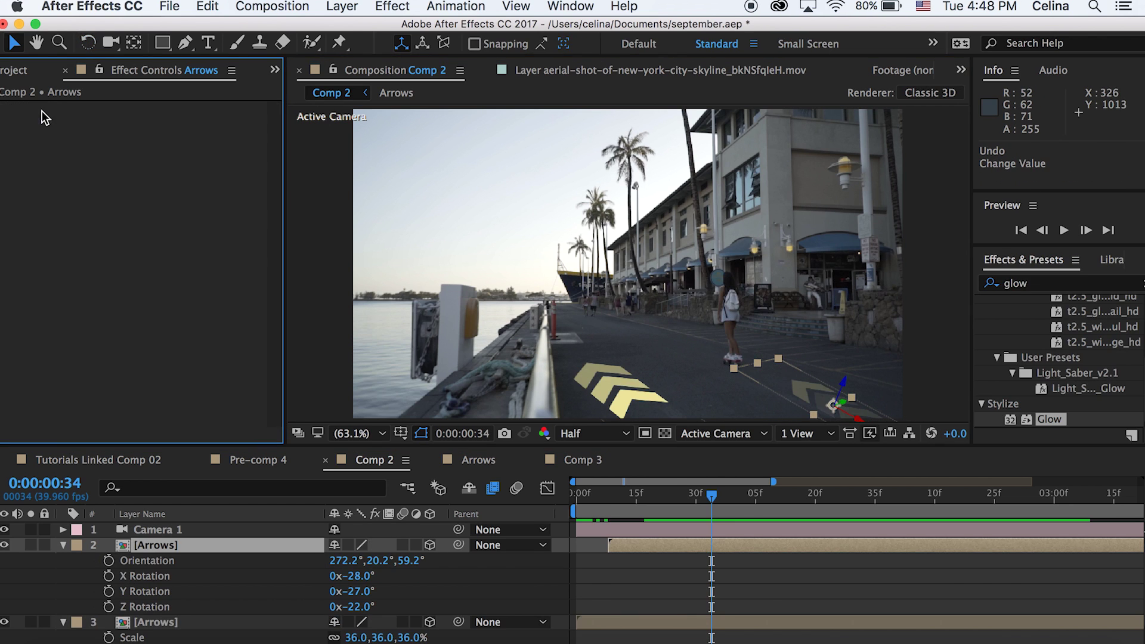
pyautogui.click(598, 494)
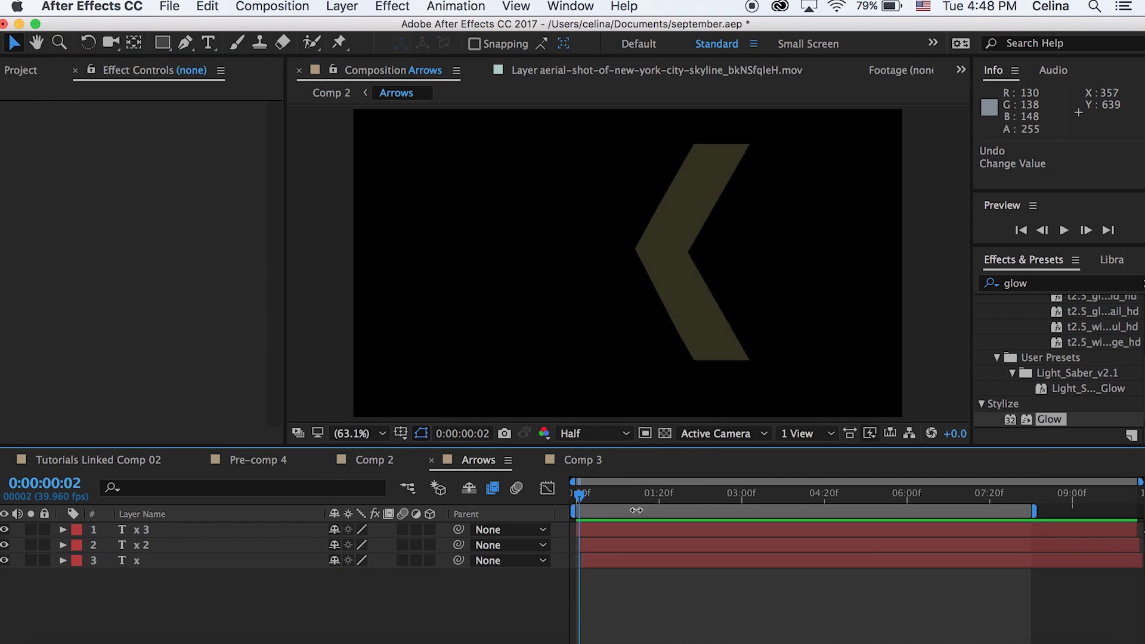
# Apply a Fill effect to the right arrow layer x 3 and tint it pale pink
pyautogui.moveTo(586, 506); pyautogui.dragTo(639, 495)
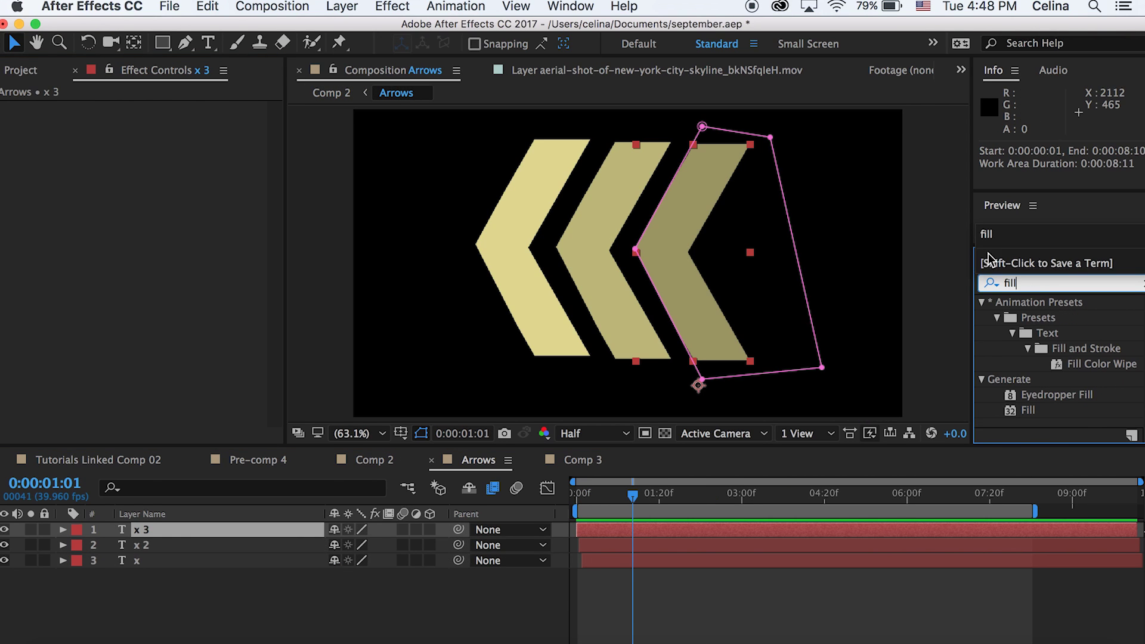
pyautogui.doubleClick(1038, 410)
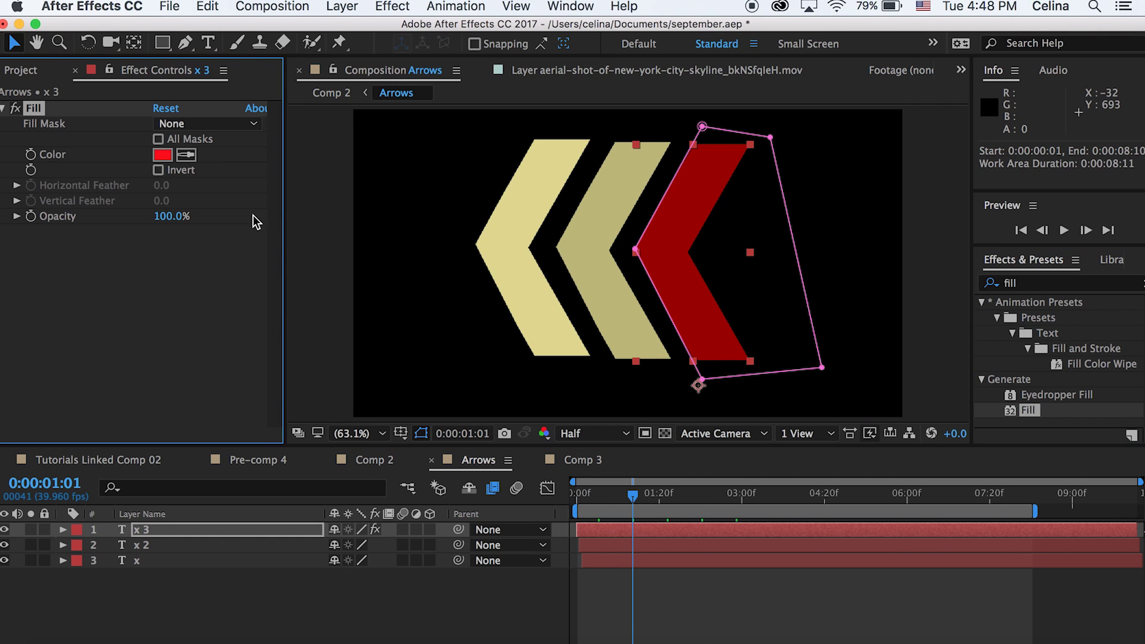
pyautogui.click(163, 154)
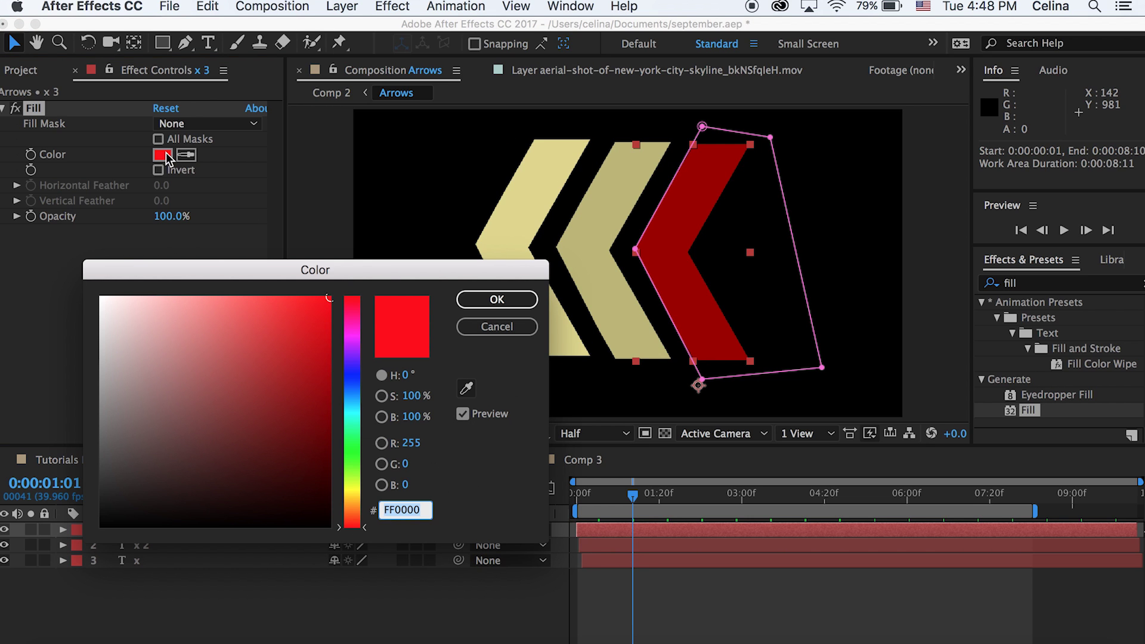
pyautogui.moveTo(328, 297); pyautogui.dragTo(183, 274)
pyautogui.click(507, 300)
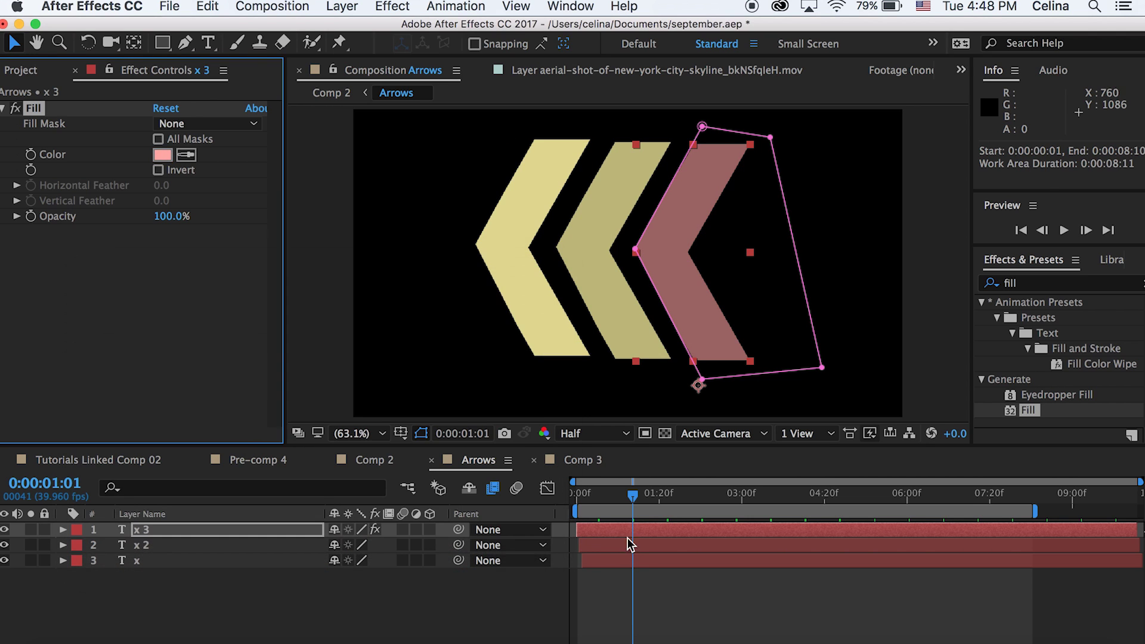
# Apply a Fill effect to the middle arrow layer x 2 and tint it light pink
pyautogui.click(612, 547)
pyautogui.doubleClick(1023, 410)
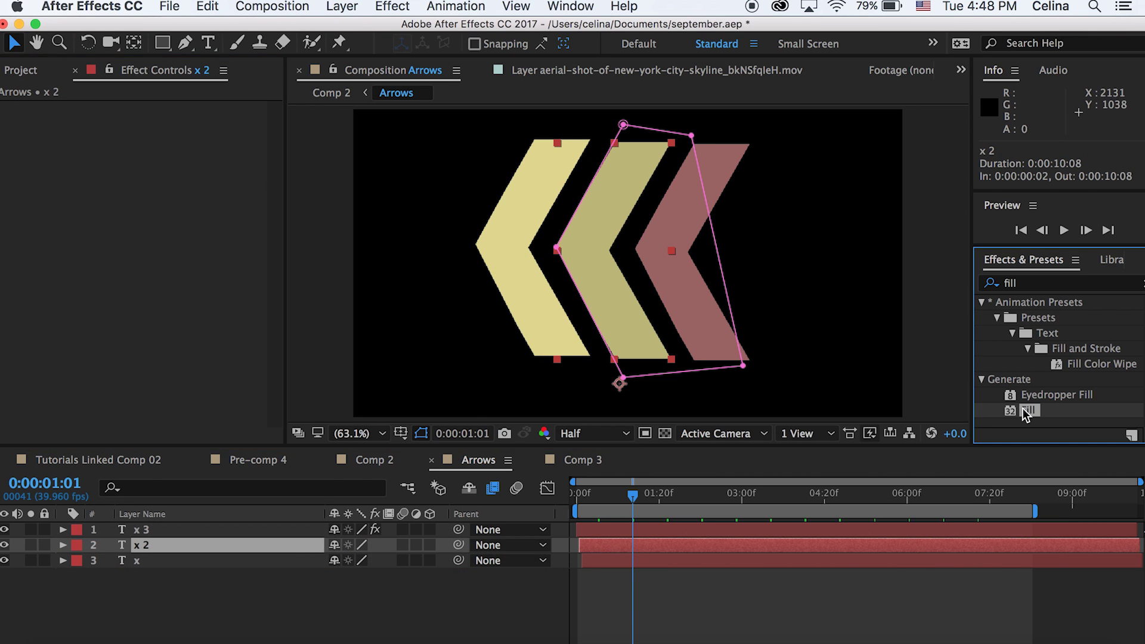
pyautogui.click(163, 155)
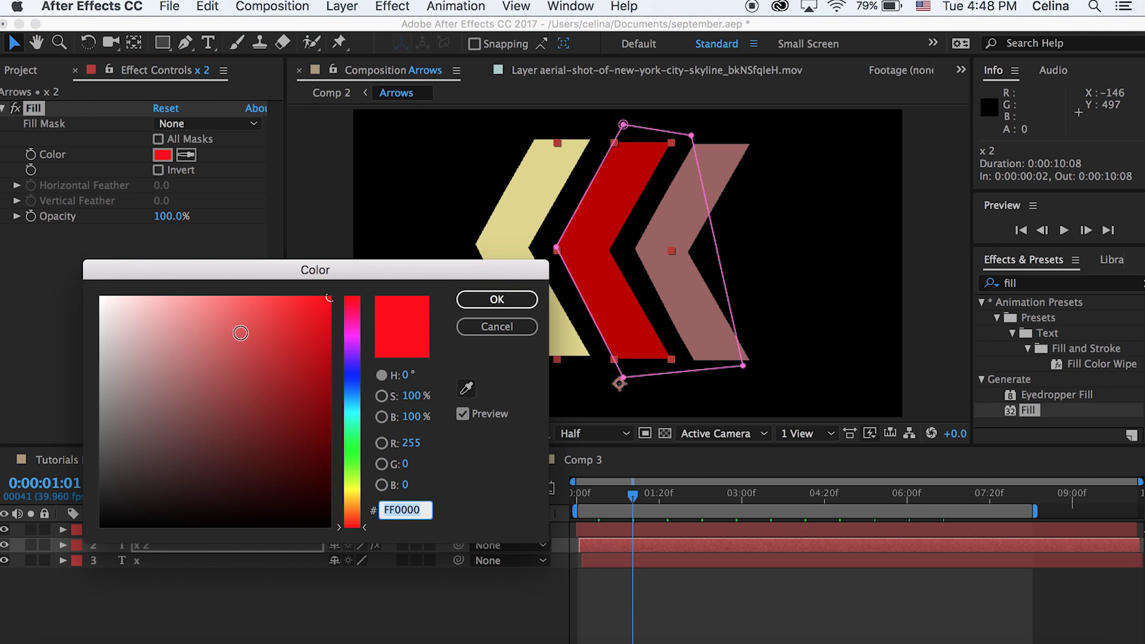
pyautogui.moveTo(241, 333)
pyautogui.mouseDown()
pyautogui.moveTo(169, 284)
pyautogui.moveTo(133, 286)
pyautogui.mouseUp()
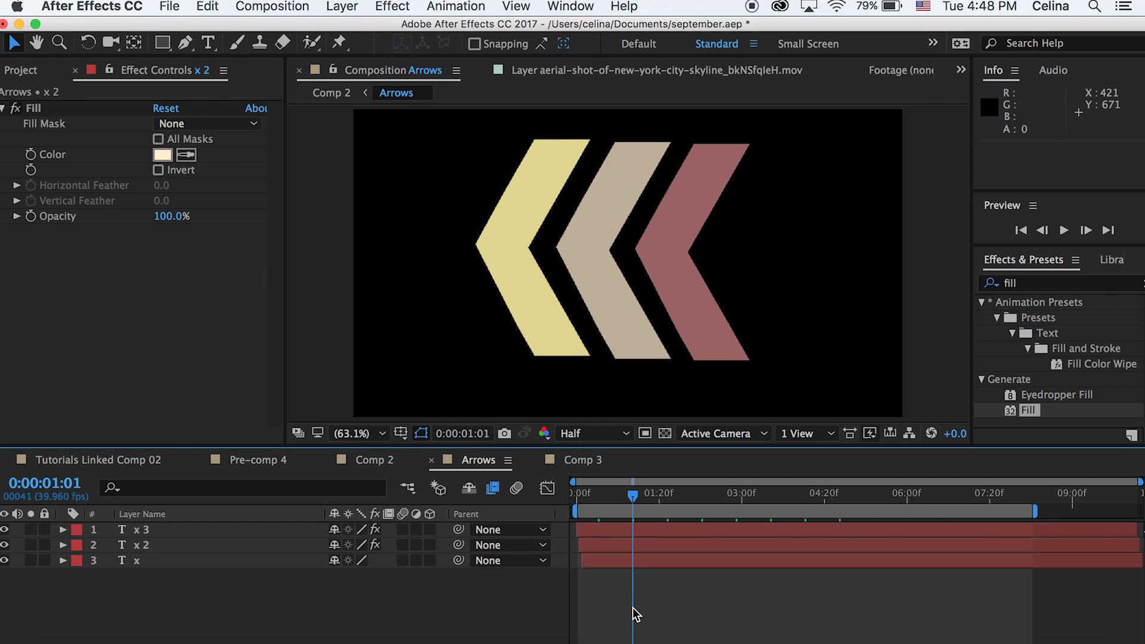
pyautogui.click(1053, 283)
pyautogui.press('BackSpace')
pyautogui.press('BackSpace')
pyautogui.press('BackSpace')
pyautogui.press('BackSpace')
# Add Stylize > Glow to layer x with Glow Threshold 100% and Glow Radius 85
pyautogui.write('glow')
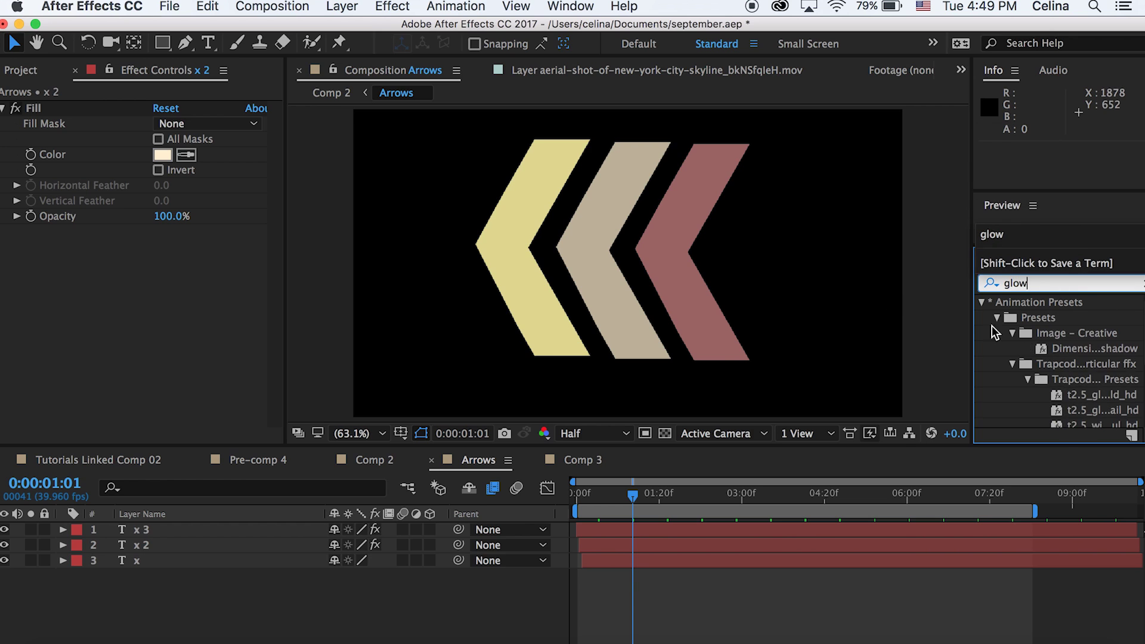
pyautogui.scroll(-5, 995, 333)
pyautogui.moveTo(1048, 420); pyautogui.dragTo(617, 562)
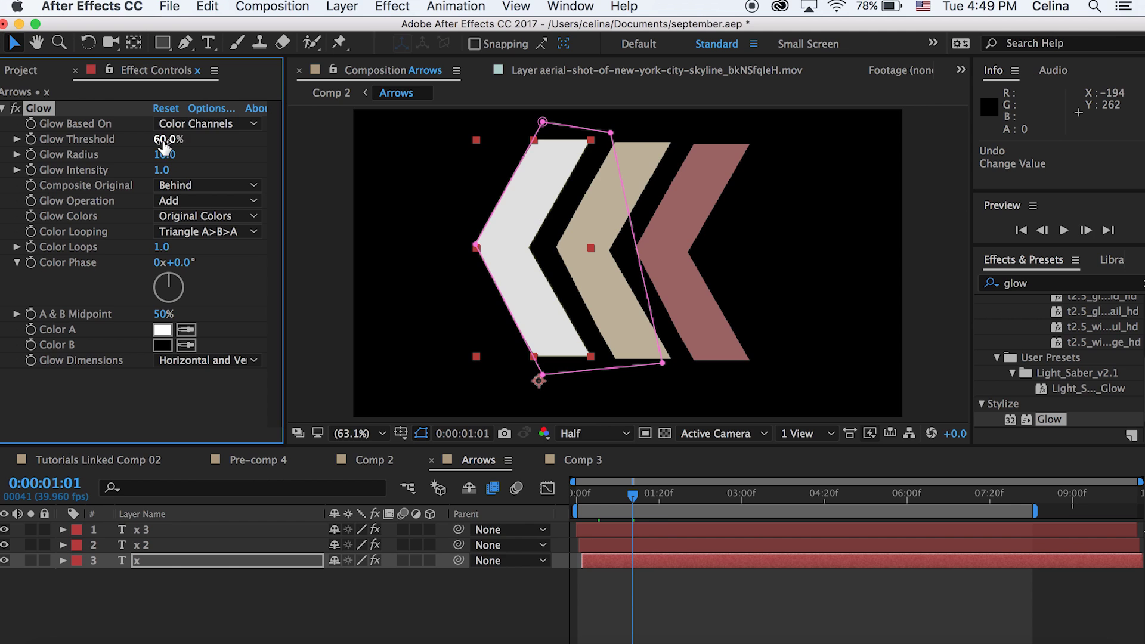
pyautogui.moveTo(164, 141); pyautogui.dragTo(677, 153)
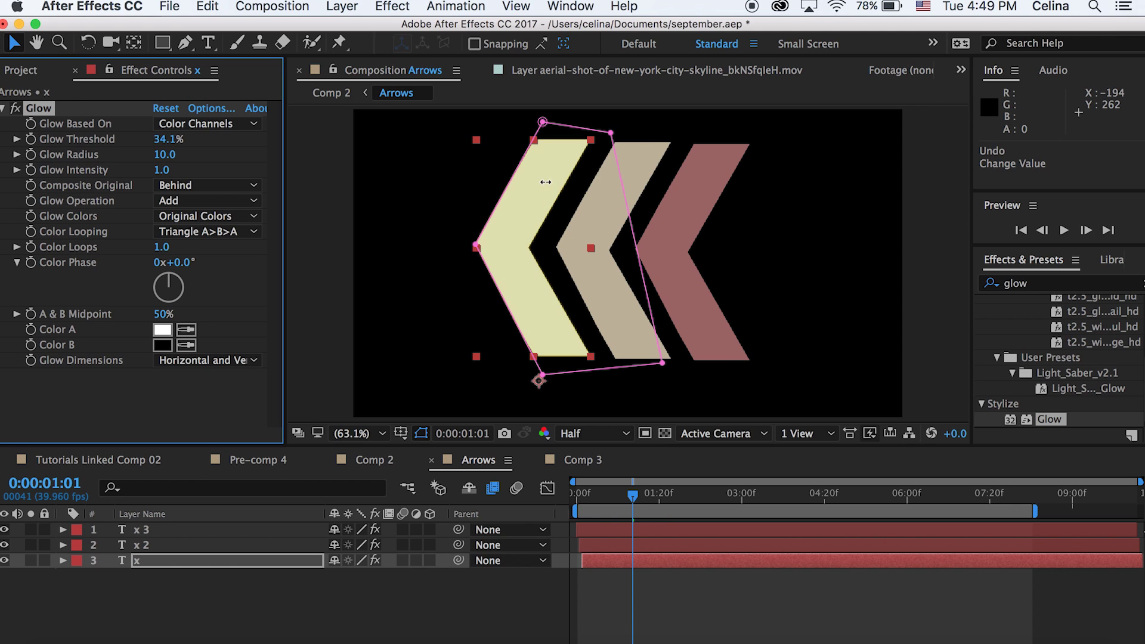
pyautogui.moveTo(480, 329); pyautogui.dragTo(573, 328)
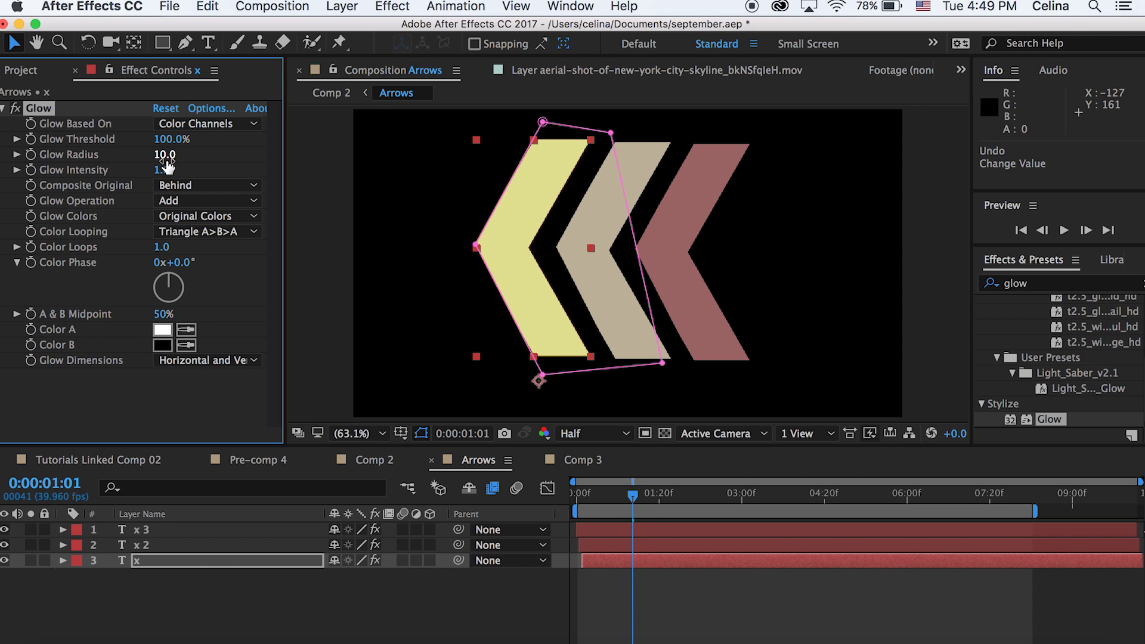
pyautogui.moveTo(300, 132); pyautogui.dragTo(404, 154)
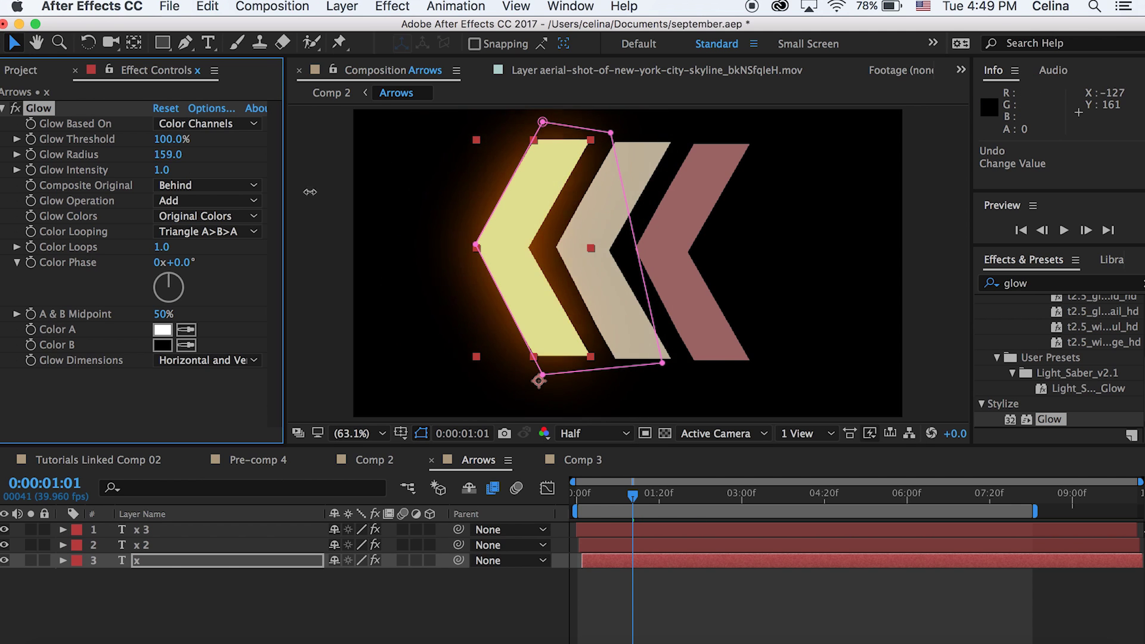
pyautogui.moveTo(310, 191); pyautogui.dragTo(281, 207)
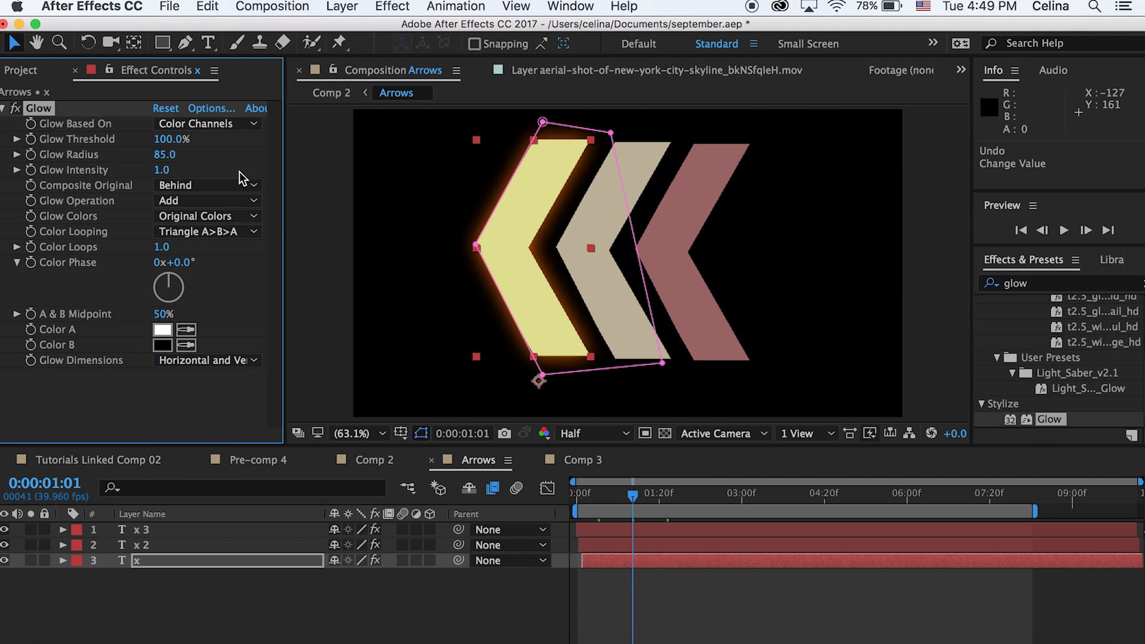